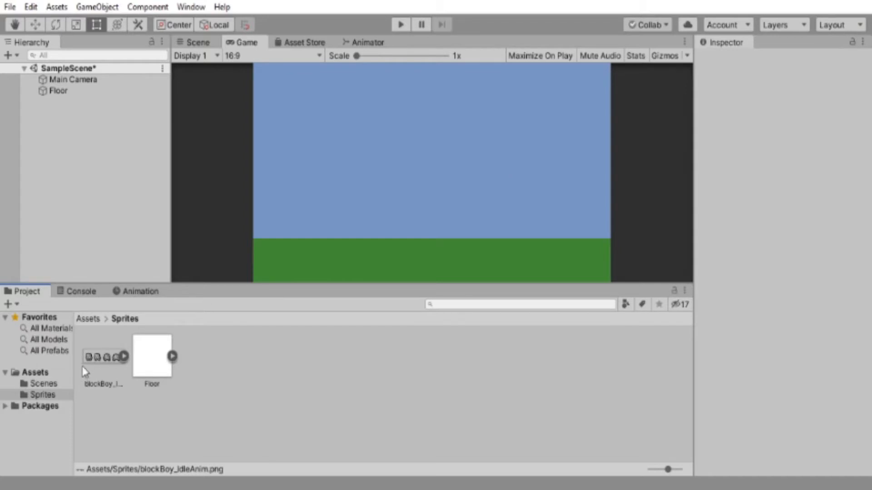
Step: Set the blockBoy_IdleAnim sprite mode to Multiple, apply the import settings and open it in the Sprite Editor
left_click(99, 362)
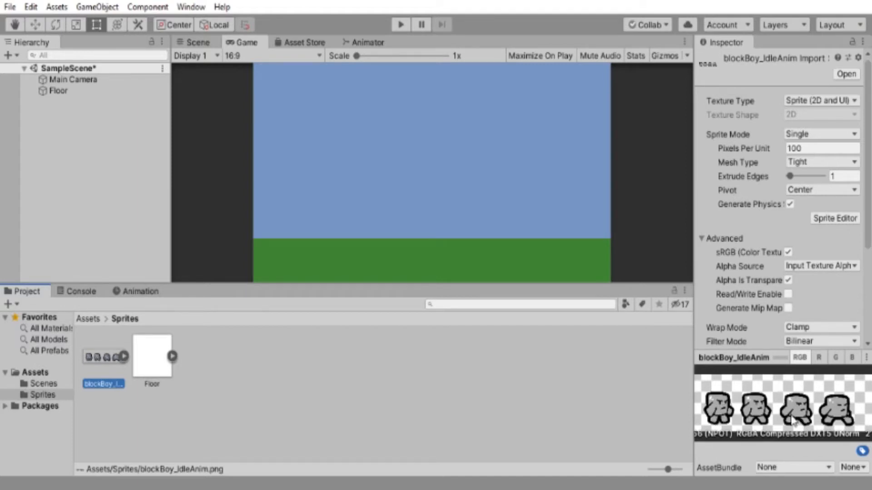
left_click(797, 136)
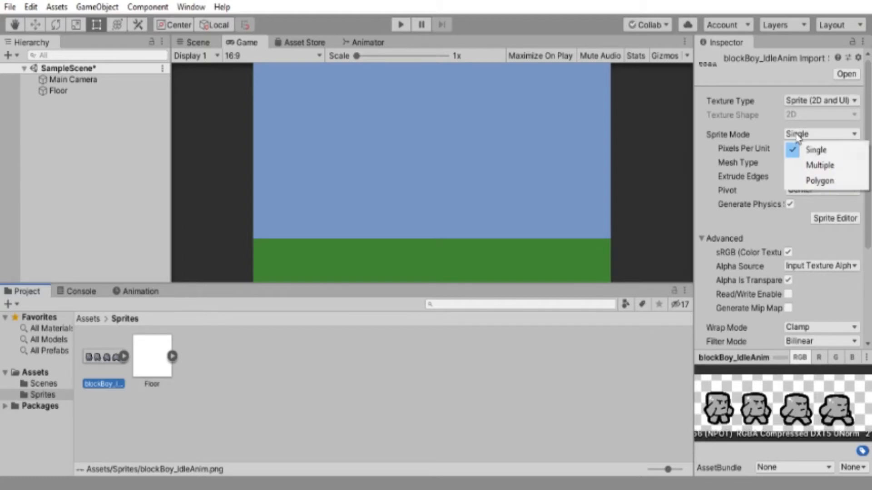
left_click(819, 164)
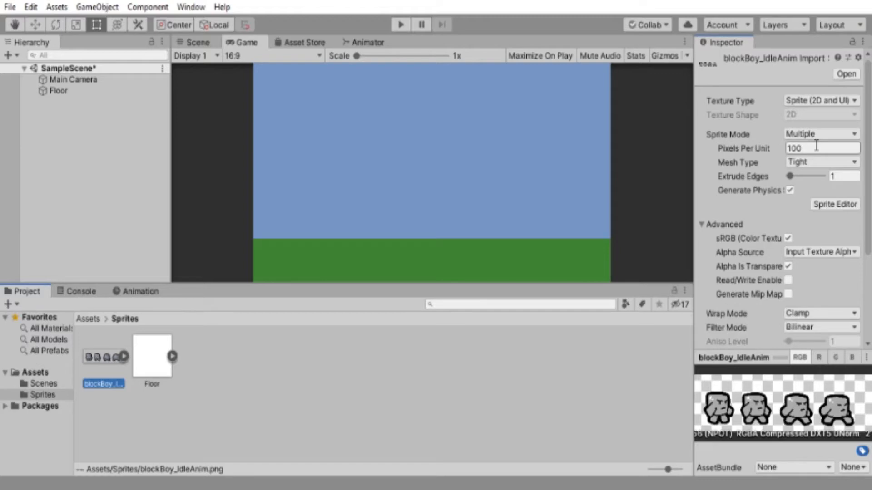
left_click(801, 150)
left_click(826, 209)
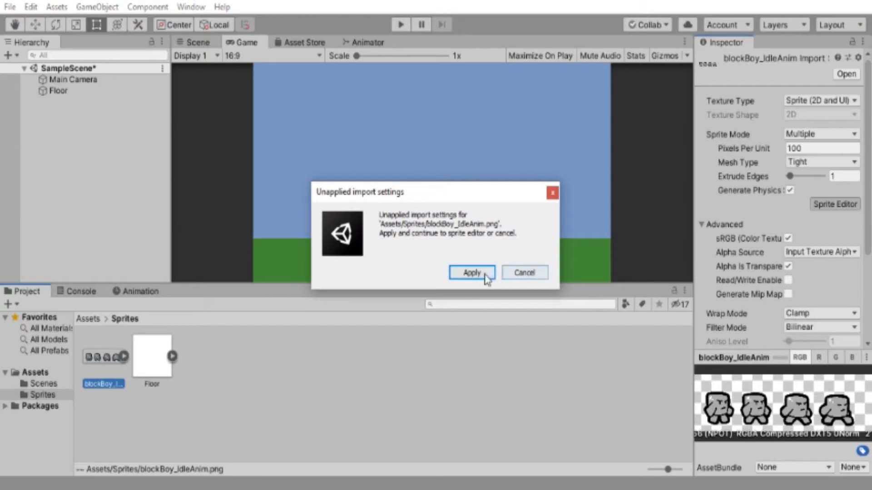
left_click(471, 272)
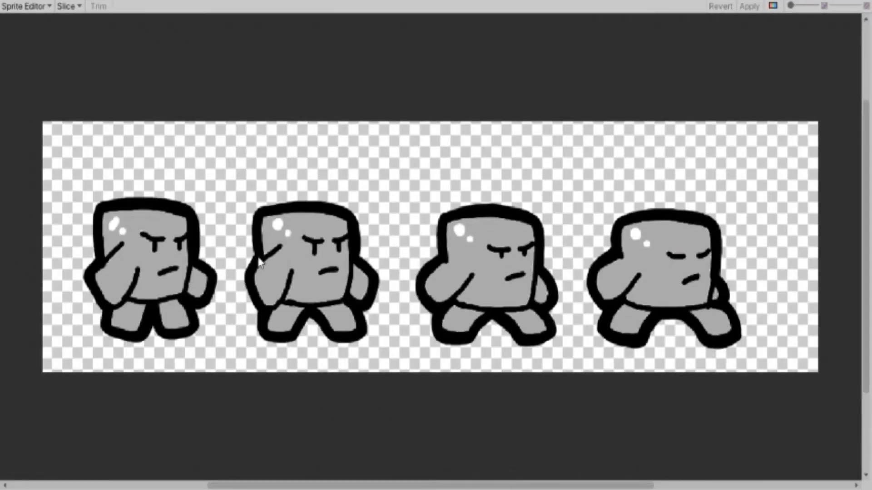
left_click(81, 7)
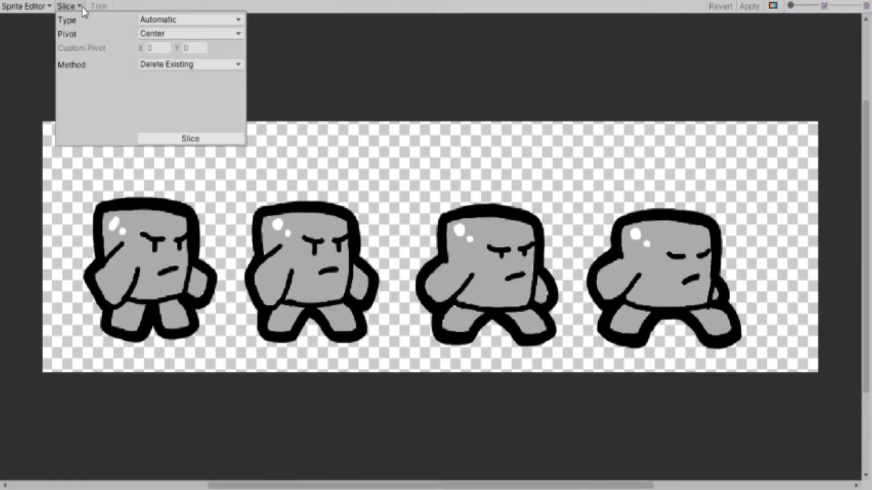
left_click(83, 8)
left_click(82, 7)
left_click(5, 110)
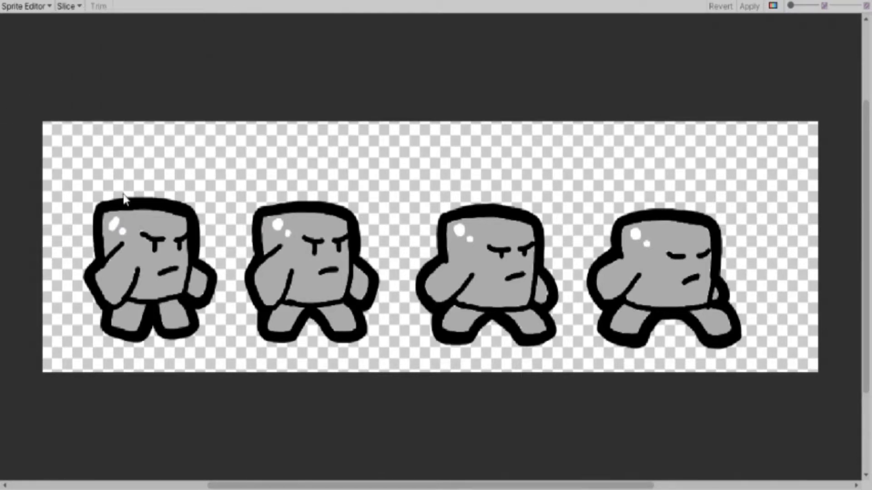
Step: Outline the first character pose as a sprite of about 153 by 150 pixels and name it Idle_Frame1
left_click_drag(75, 193, 219, 344)
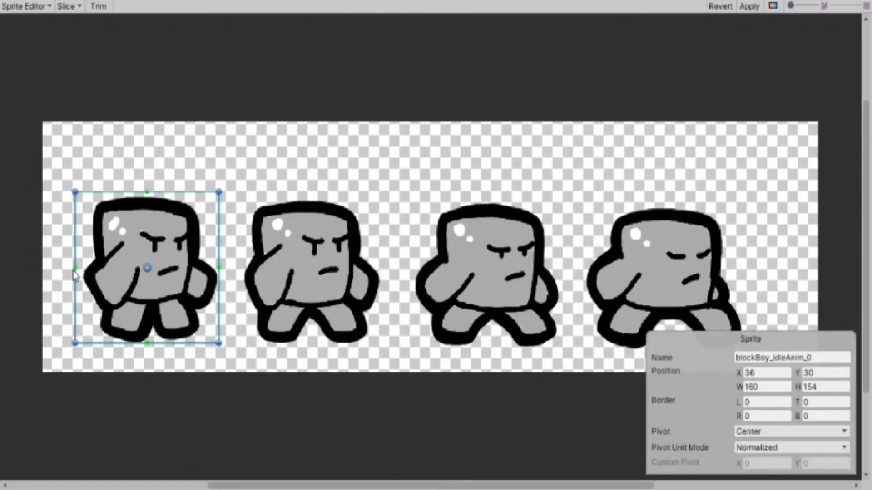
left_click_drag(75, 267, 81, 270)
left_click_drag(150, 192, 150, 196)
left_click(818, 358)
type("Idle_Frame1")
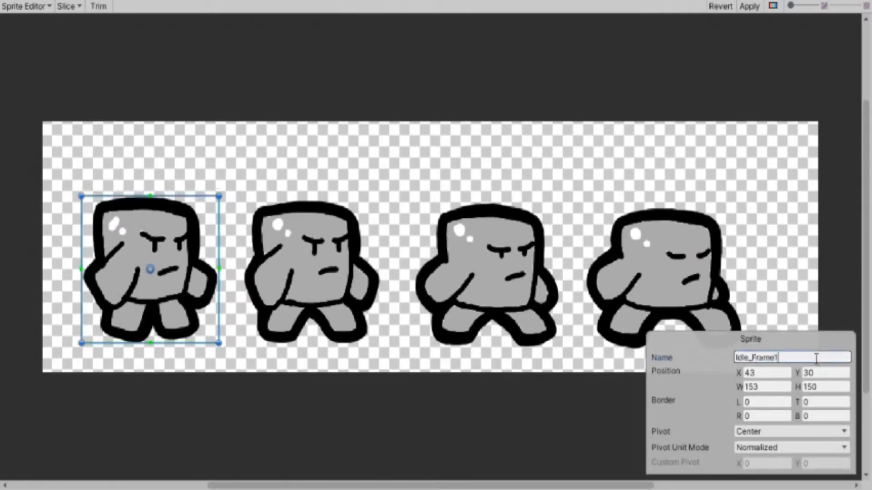
Step: Outline the second character pose as a sprite of about 155 by 149 pixels and name it Idle_Frame2
left_click_drag(239, 194, 381, 344)
left_click(818, 357)
key("BackSpace")
key("BackSpace")
key("BackSpace")
key("BackSpace")
key("BackSpace")
key("BackSpace")
key("BackSpace")
key("BackSpace")
key("BackSpace")
key("BackSpace")
key("BackSpace")
key("BackSpace")
key("BackSpace")
key("BackSpace")
key("BackSpace")
key("BackSpace")
key("BackSpace")
key("BackSpace")
key("BackSpace")
Step: Outline the third character pose as a sprite of about 166 by 150 pixels and name it Idle_Frame3
left_click_drag(403, 198, 562, 348)
left_click_drag(404, 305, 412, 306)
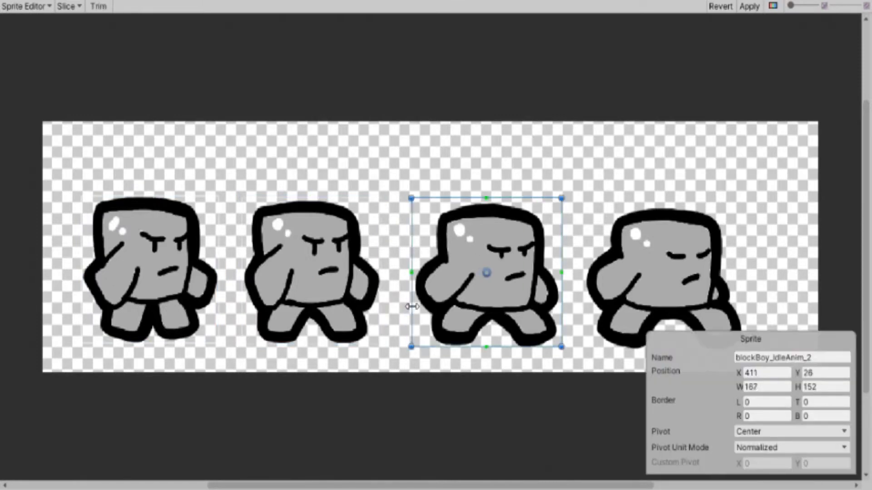
left_click_drag(411, 198, 413, 200)
left_click(826, 360)
type("Idle_")
Step: Outline the fourth character pose as a sprite of about 177 by 155 pixels and name it Idle_Frame4
left_click_drag(580, 200, 743, 351)
left_click(824, 357)
key("BackSpace")
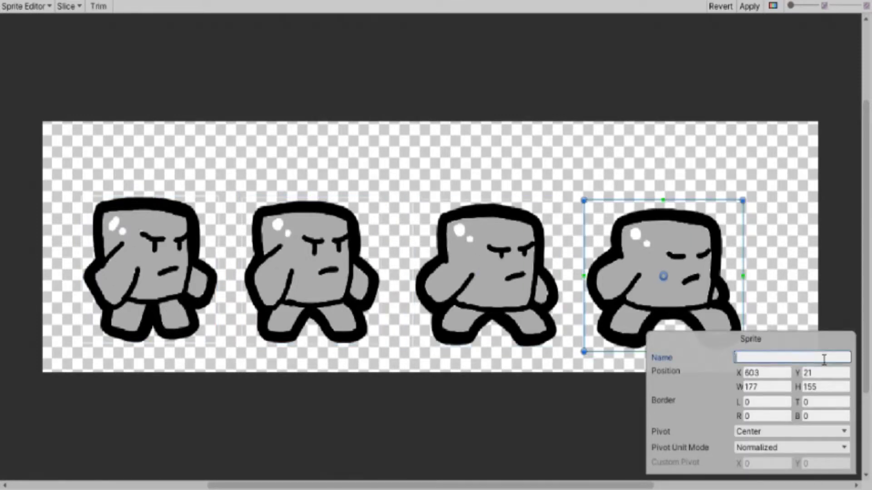
type("Idle_Frame4")
Step: Apply the sprite slices and close the Sprite Editor
left_click(793, 226)
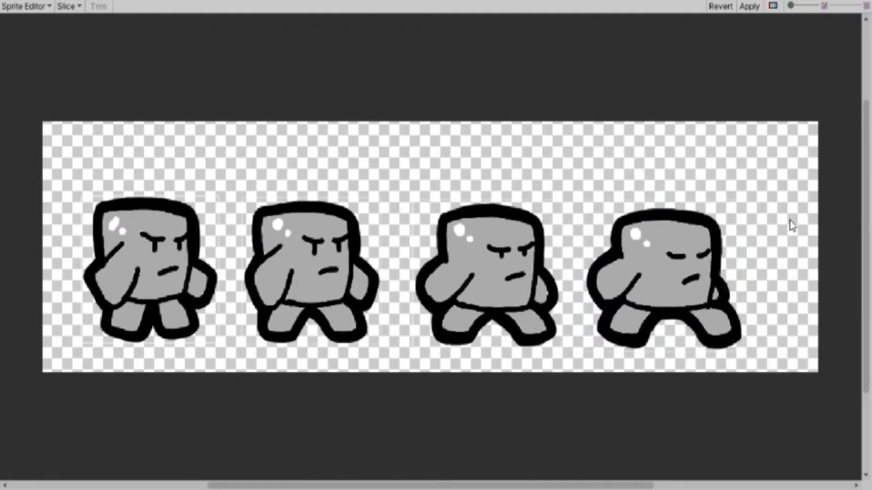
left_click(749, 6)
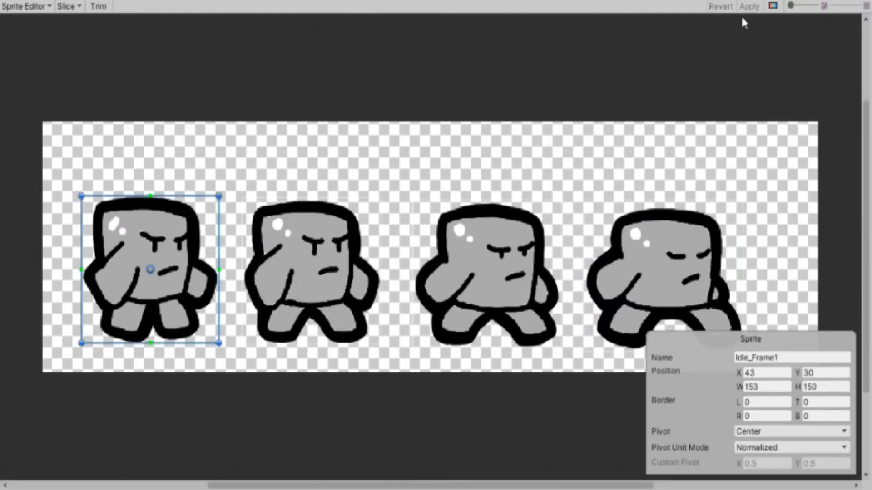
left_click(856, 2)
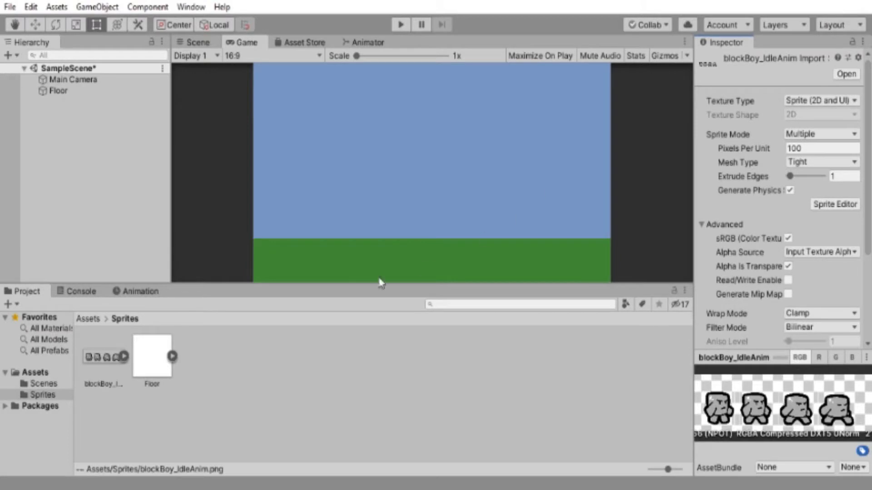
Step: Expand the blockBoy_IdleAnim sprite sheet and examine each of its four idle frames
left_click(103, 361)
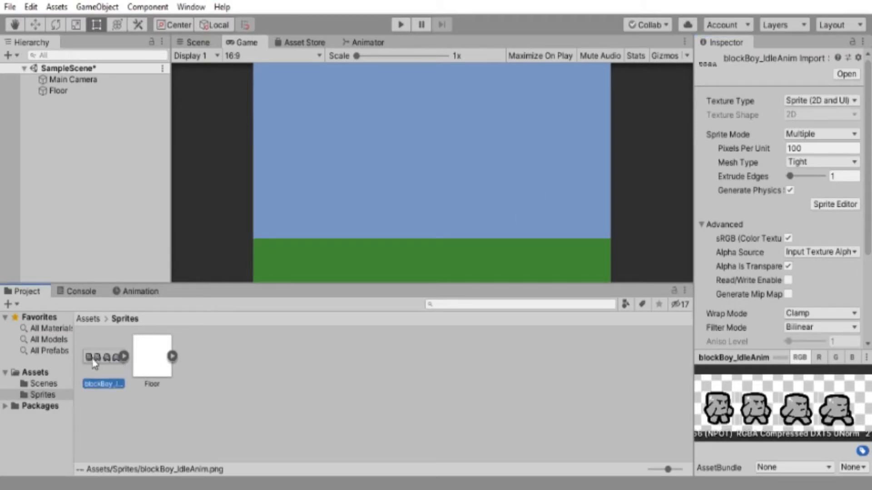
left_click(124, 357)
left_click(142, 361)
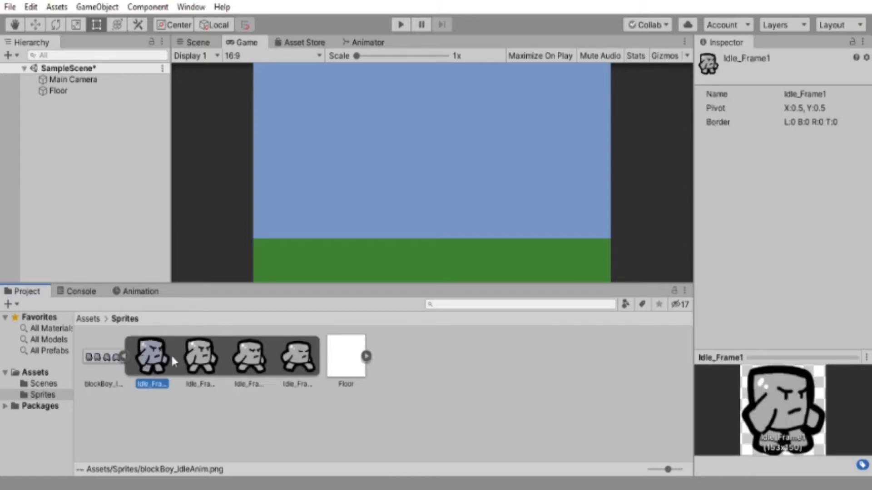
left_click(191, 361)
left_click(249, 362)
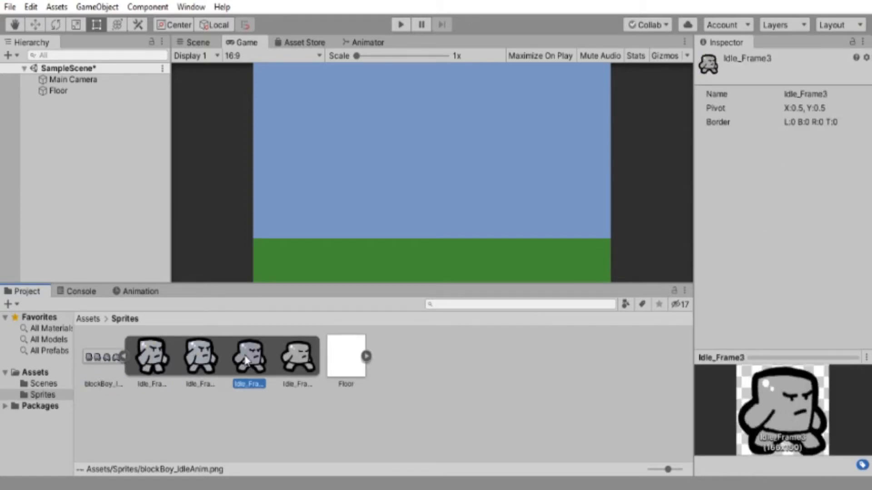
left_click(293, 361)
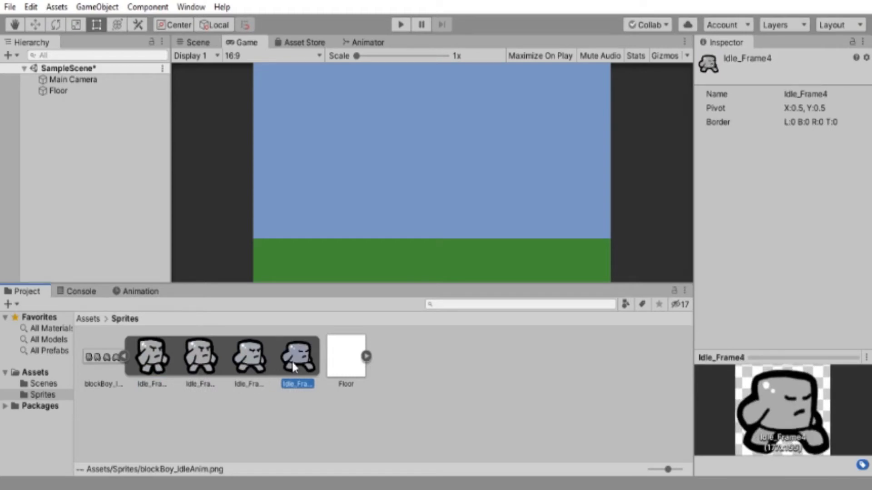
left_click(260, 367)
left_click(211, 360)
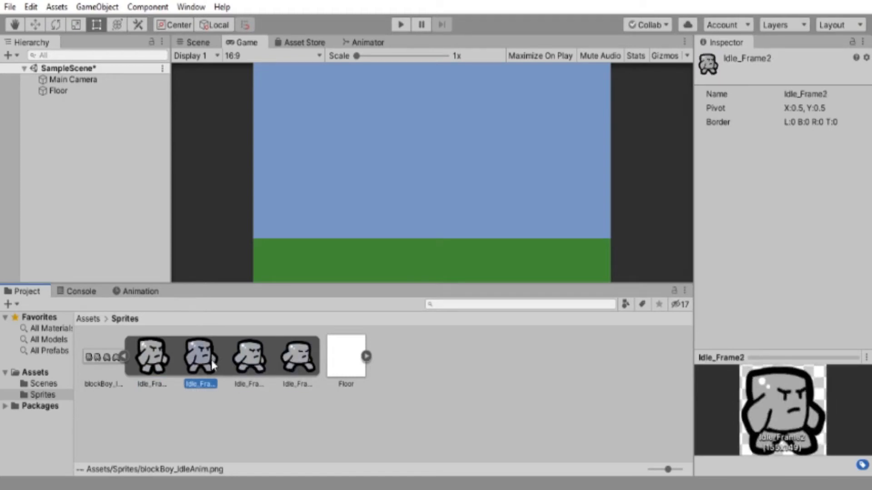
left_click(149, 366)
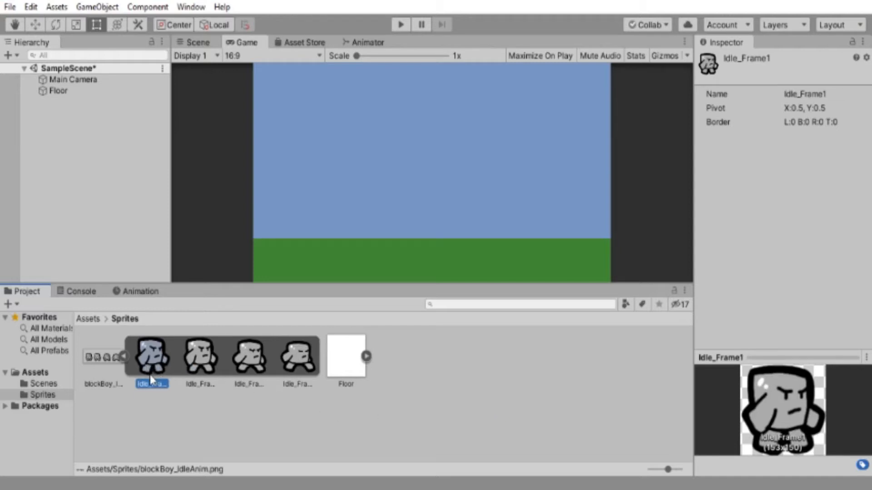
Step: Add the Idle_Frame1 sprite to SampleScene and set its Y position to -2.25 so it stands on the floor
left_click_drag(150, 375, 102, 209)
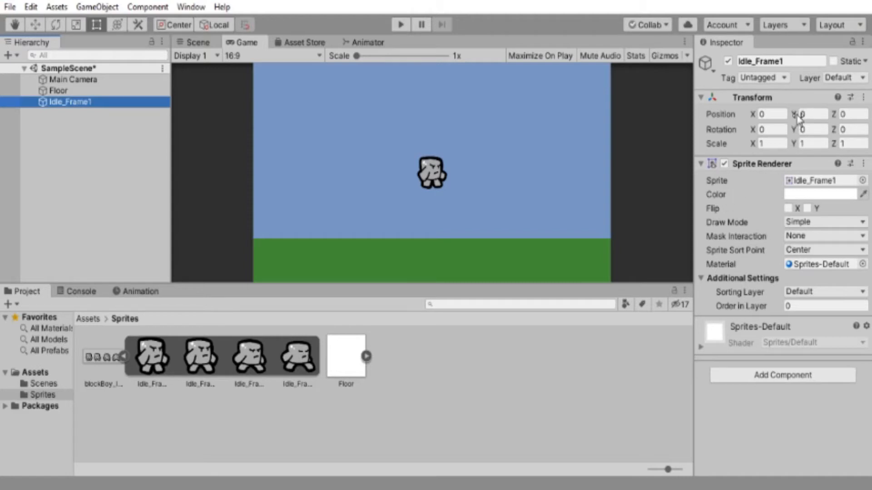
left_click_drag(796, 116, 755, 136)
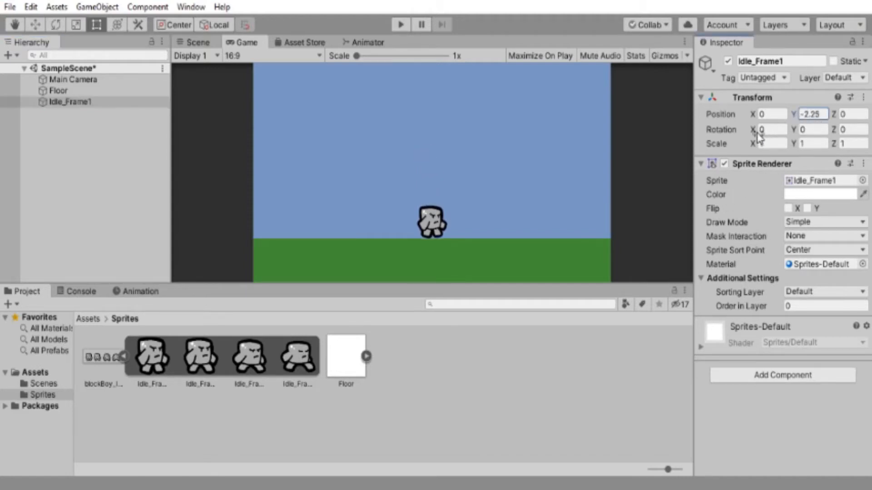
scroll(555, 278, "up", 3)
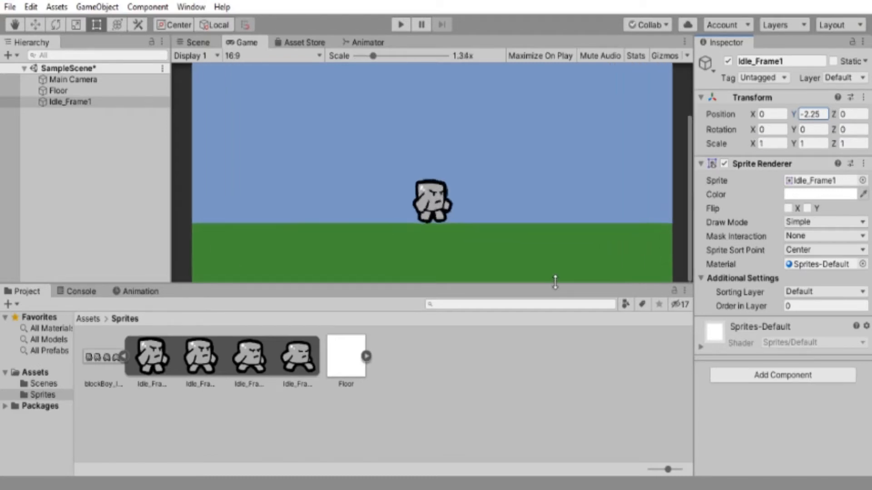
Step: Add a Box Collider 2D component to the Idle_Frame1 object
left_click(194, 43)
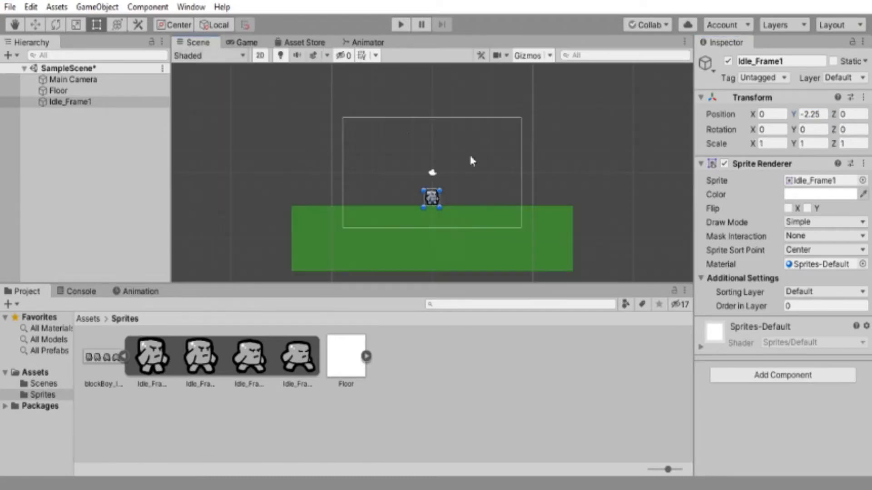
scroll(525, 181, "up", 4)
scroll(528, 188, "up", 2)
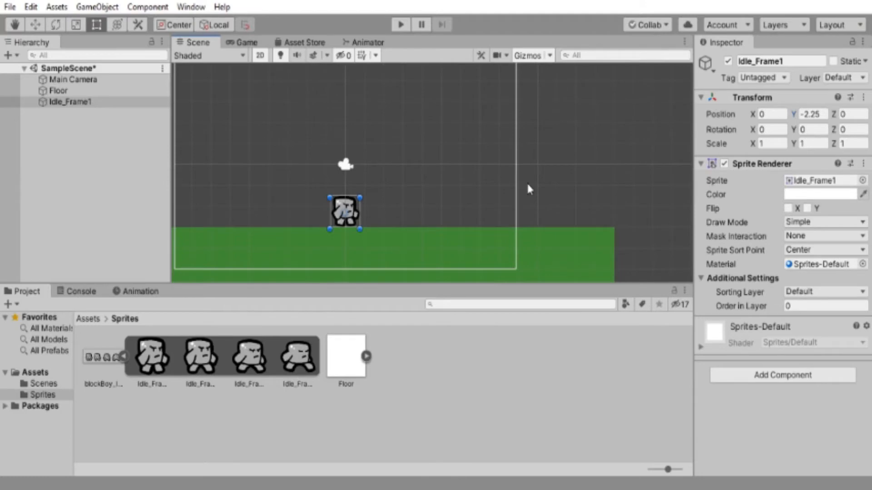
left_click(776, 377)
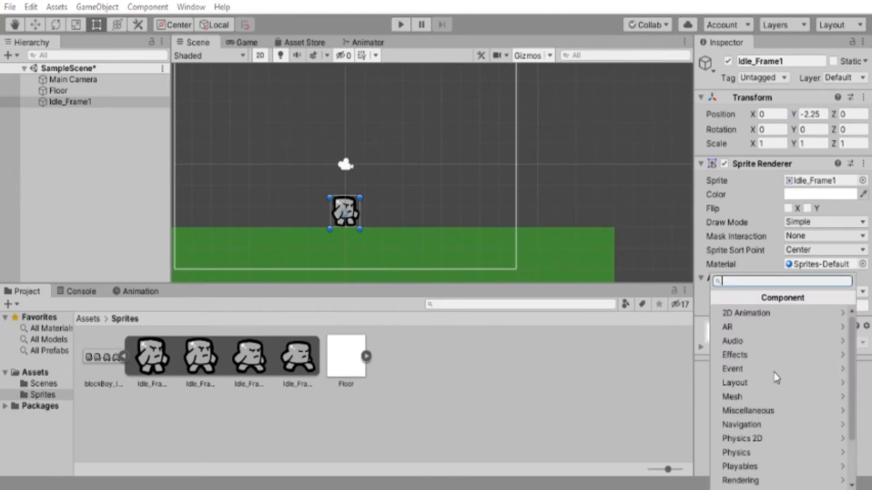
left_click(769, 439)
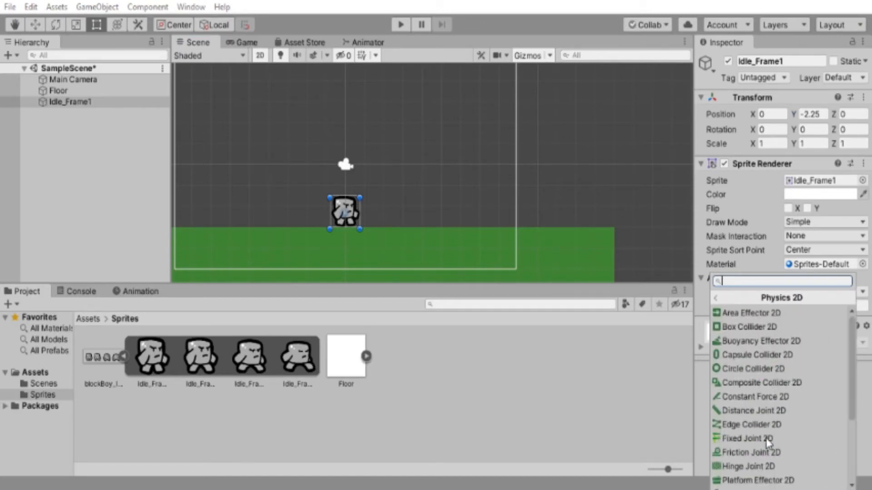
left_click(762, 327)
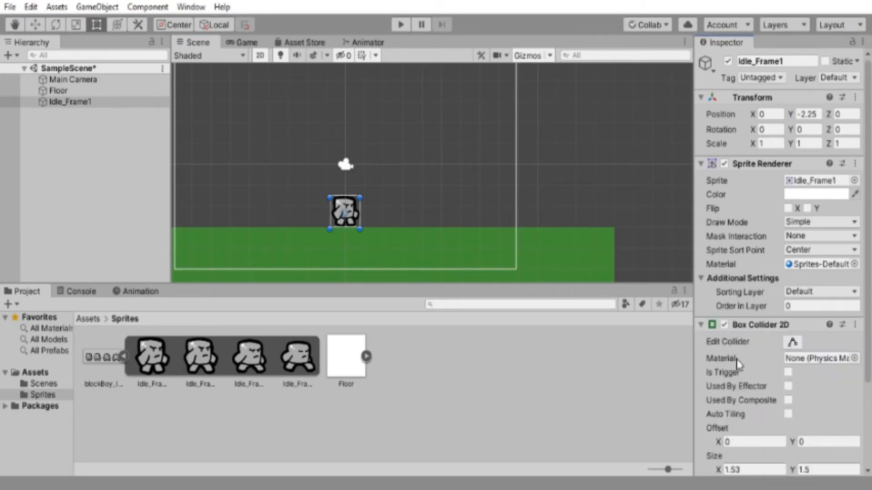
scroll(398, 202, "up", 5)
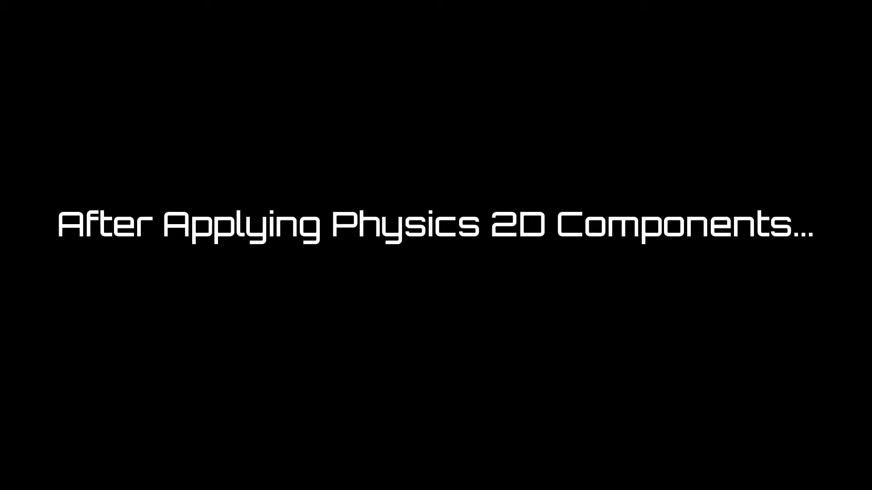
Step: Examine the Animator's layers and parameters for the Idle_Frame1 object and return to the scene view
left_click(375, 197)
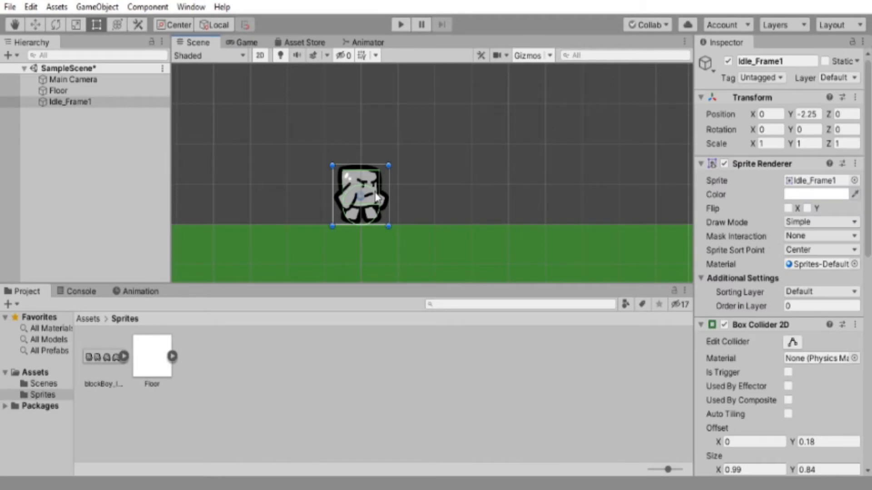
left_click(359, 45)
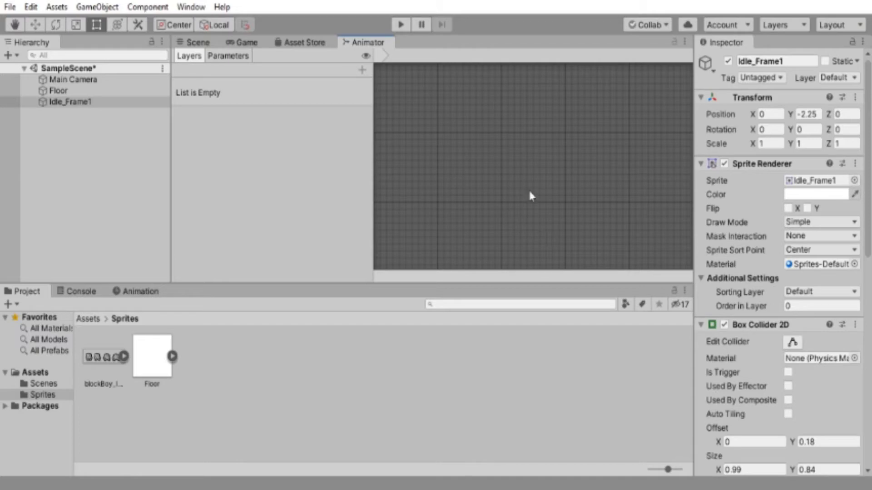
left_click(236, 59)
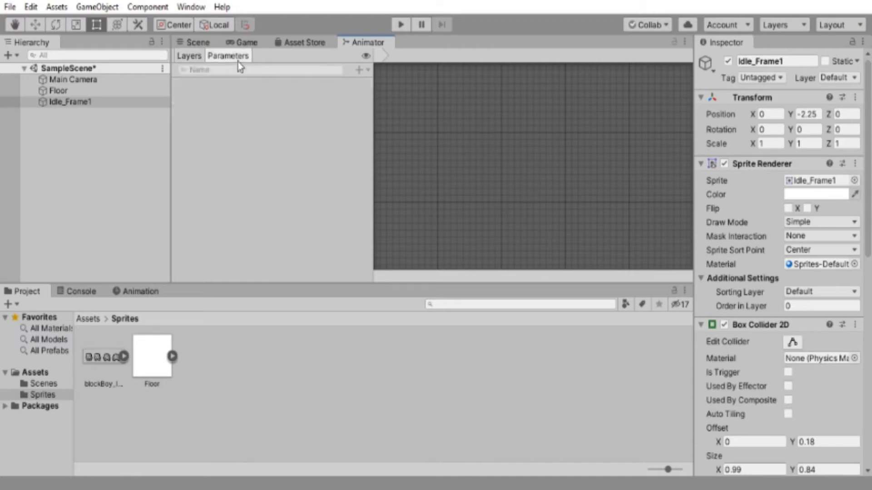
left_click(187, 56)
left_click(207, 42)
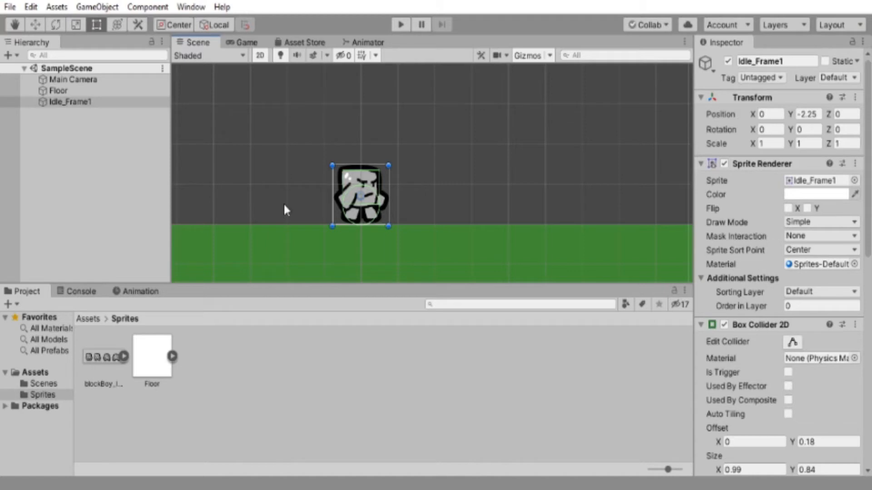
left_click(84, 102)
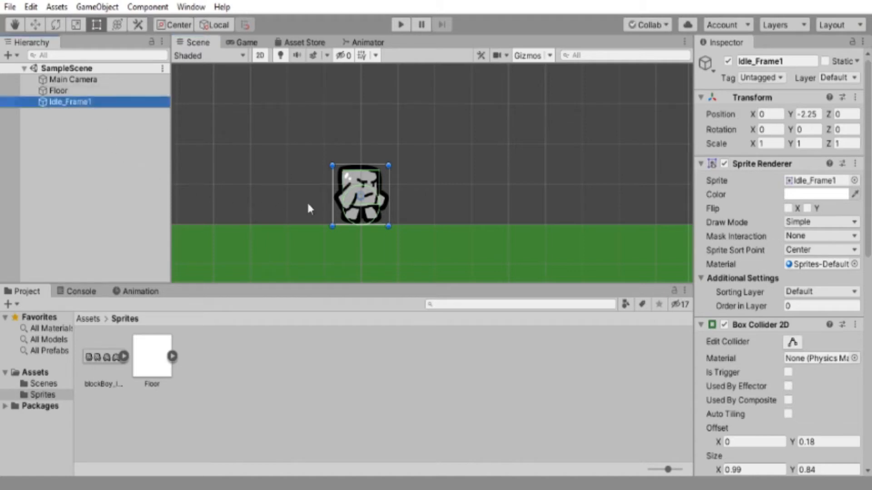
left_click(468, 202)
left_click(375, 205)
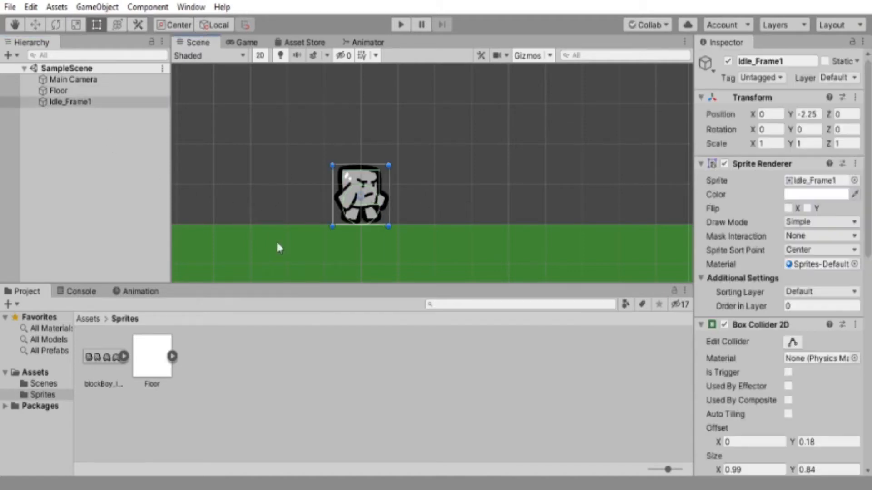
Step: Create a folder named Animations in Assets and open it
left_click(138, 291)
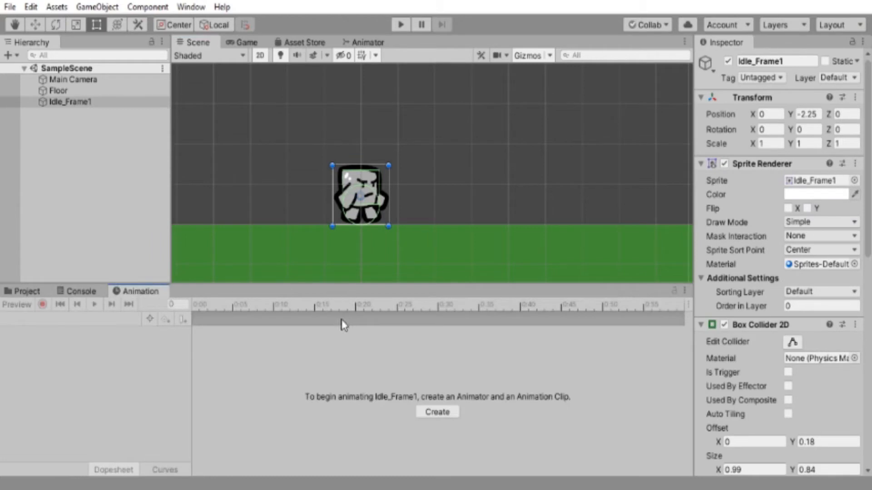
left_click(28, 292)
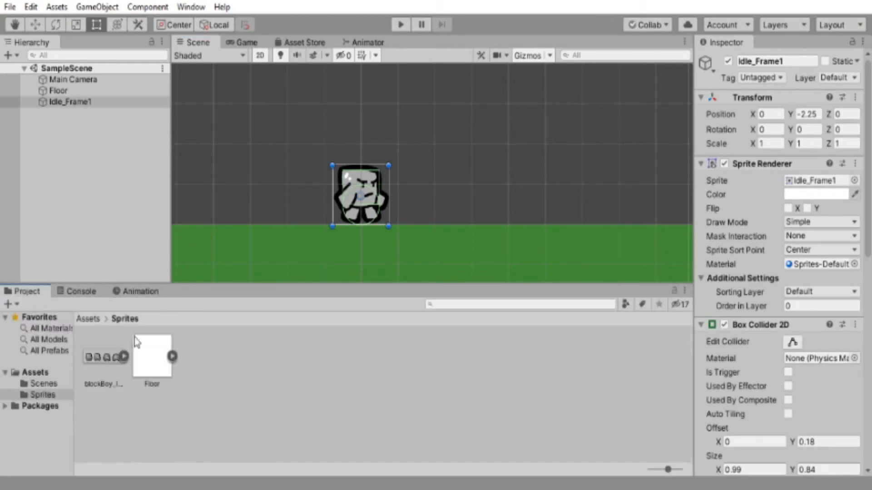
left_click(30, 373)
right_click(215, 381)
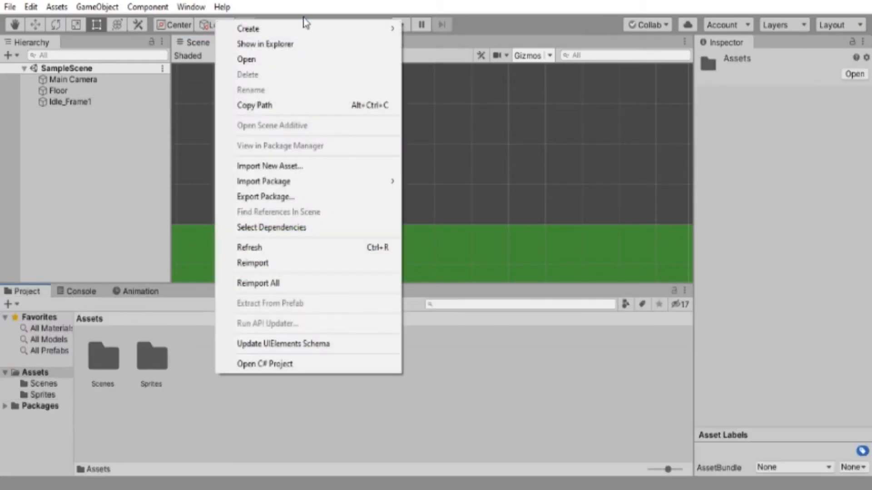
mouse_move(391, 28)
left_click(444, 9)
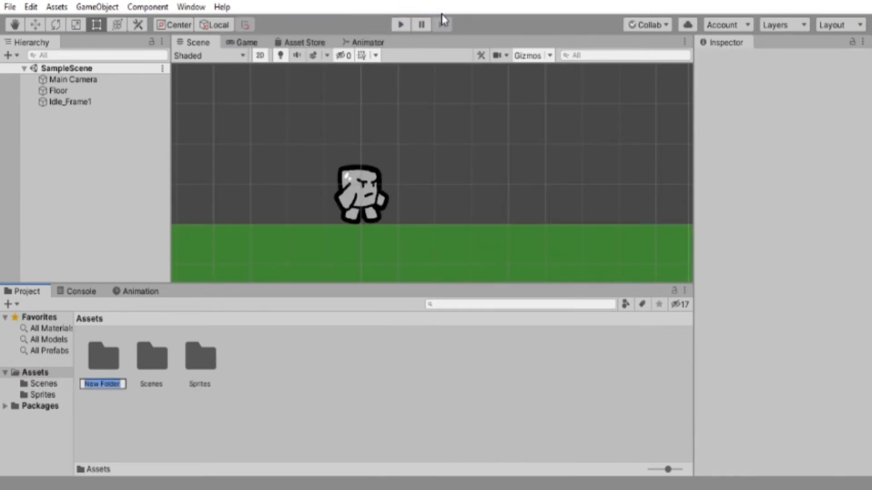
type("Animations")
key("Return")
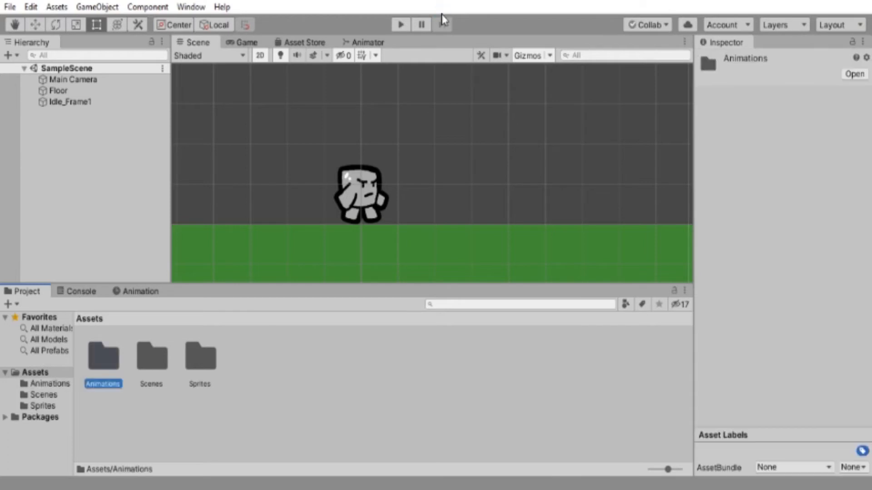
double_click(104, 368)
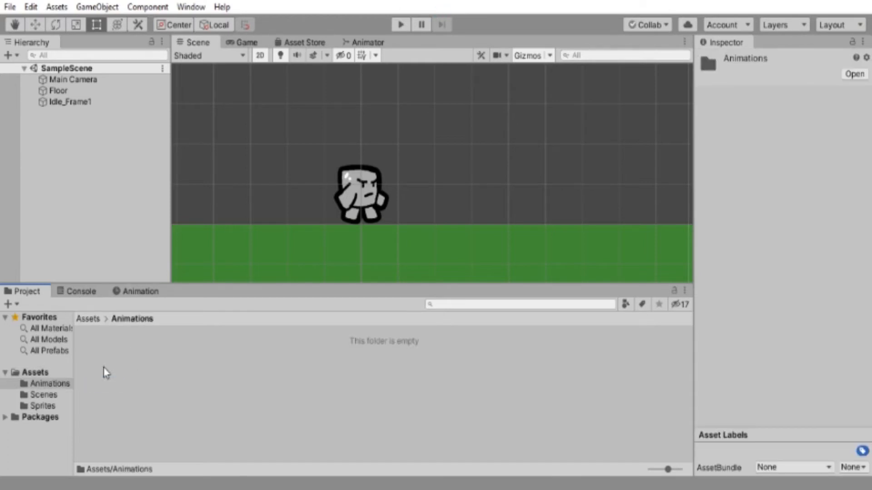
Step: Create an animation clip for the Idle_Frame1 object and save it as Idle.anim in the Animations folder
left_click(95, 105)
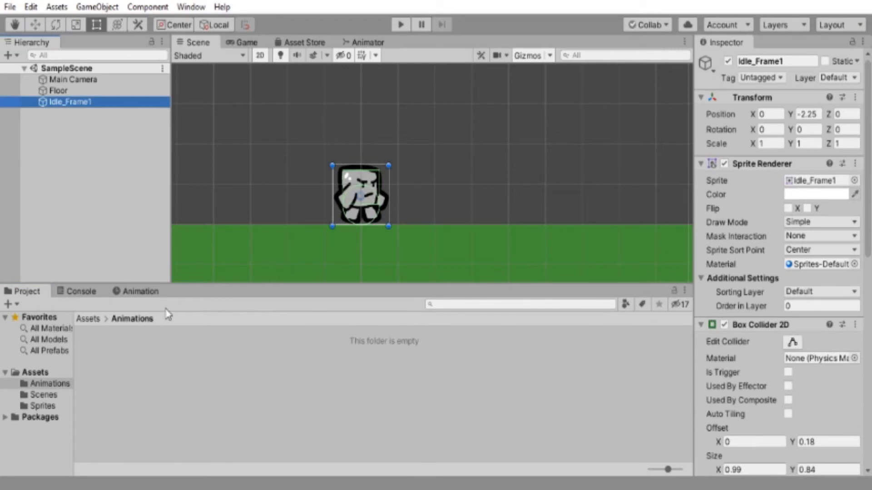
left_click(144, 291)
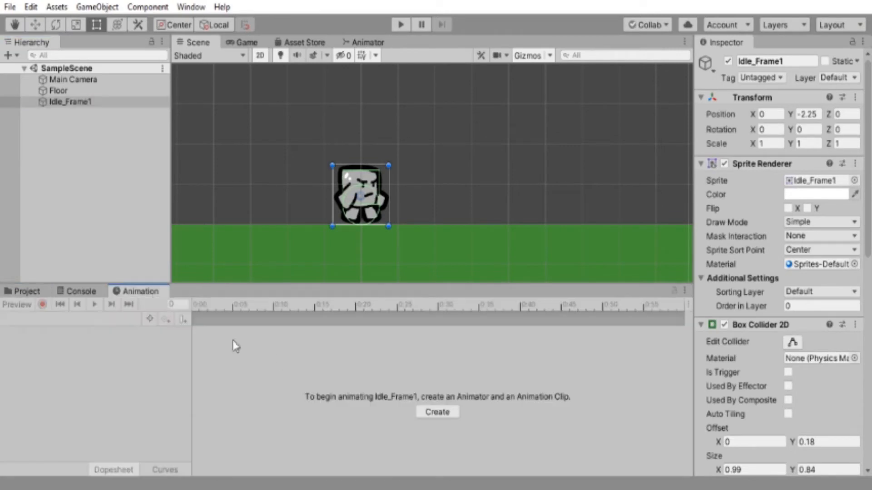
left_click(438, 413)
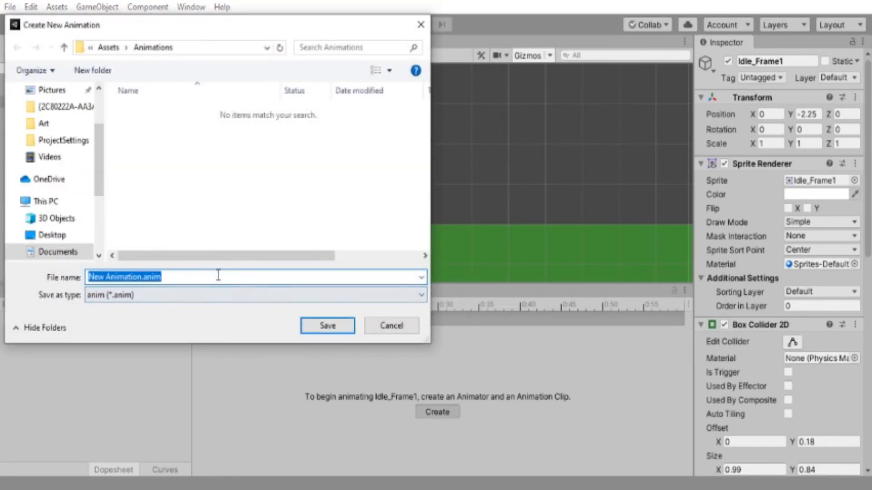
left_click(218, 276)
key("Left")
key("Left")
key("Left")
key("Left")
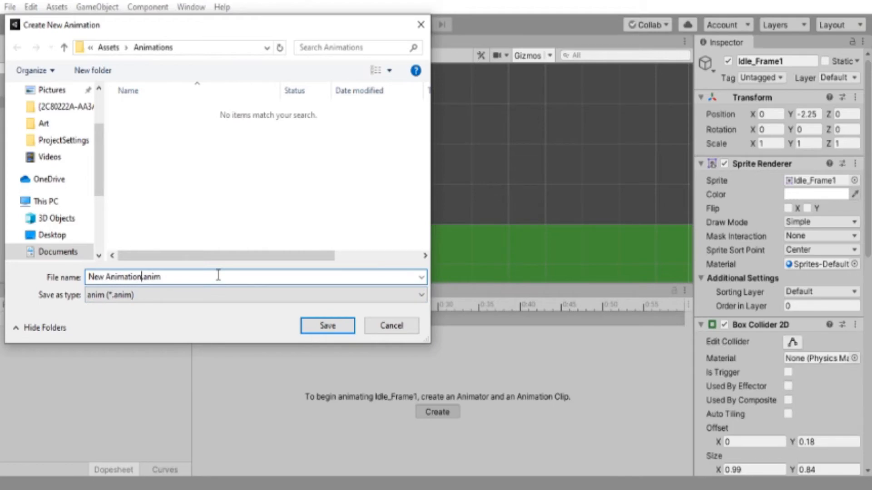
key("BackSpace")
key("BackSpace")
key("BackSpace")
key("BackSpace")
key("BackSpace")
key("BackSpace")
key("BackSpace")
key("BackSpace")
key("BackSpace")
key("BackSpace")
key("BackSpace")
key("BackSpace")
key("BackSpace")
key("BackSpace")
type("Idle.")
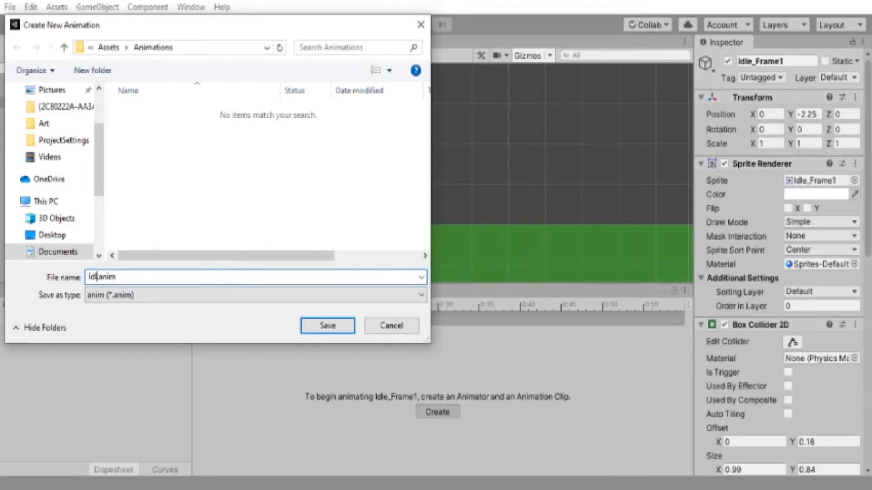
left_click(323, 325)
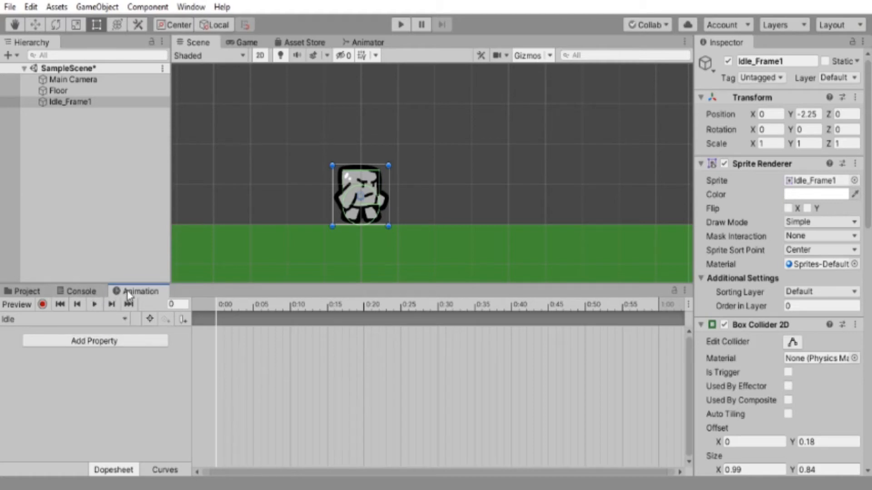
Step: Dock the Animation window beside the Animator, and expand the blockBoy_IdleAnim sprite sheet in the Sprites folder
left_click_drag(127, 296, 425, 38)
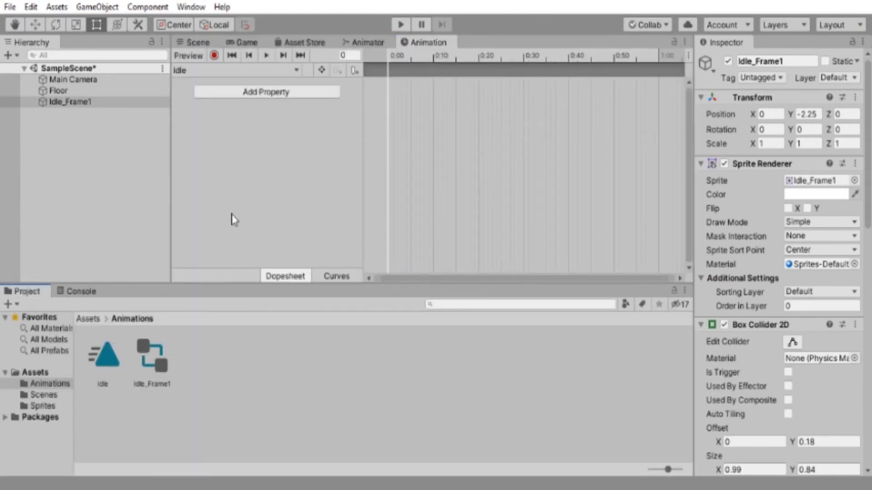
left_click(40, 373)
double_click(101, 378)
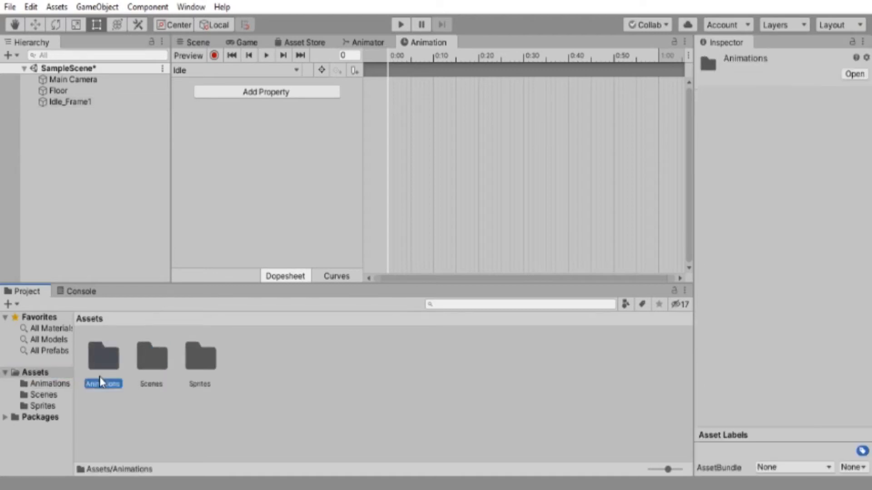
left_click(28, 373)
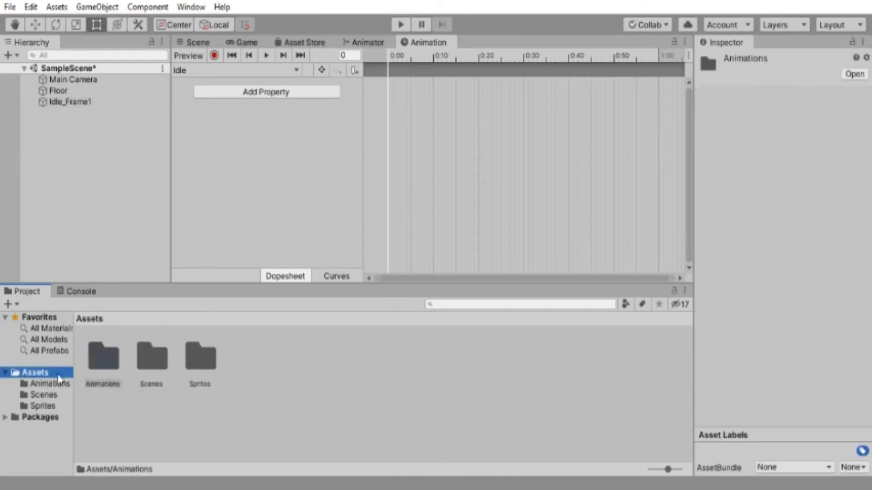
double_click(201, 372)
left_click(125, 357)
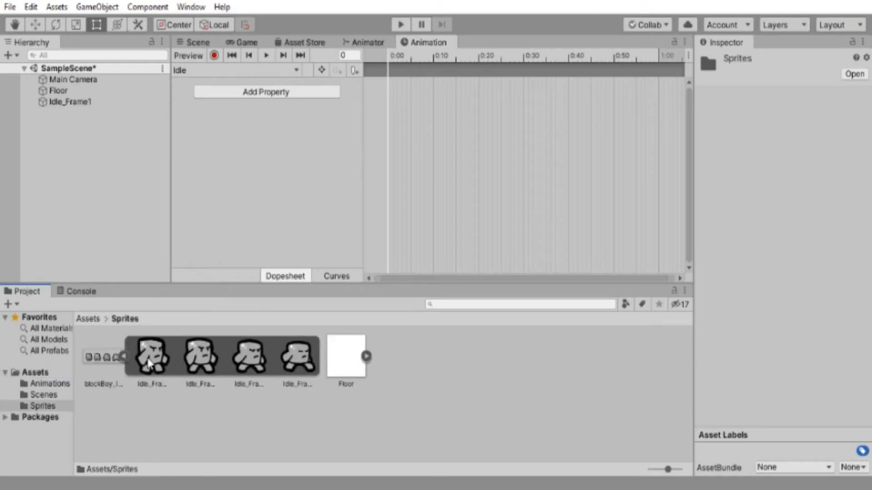
Step: Add the idle frame sprites to the Idle clip as seven sprite keyframes, two frames apart from 0:00 to 0:12
left_click(161, 351)
left_click_drag(161, 351, 400, 67)
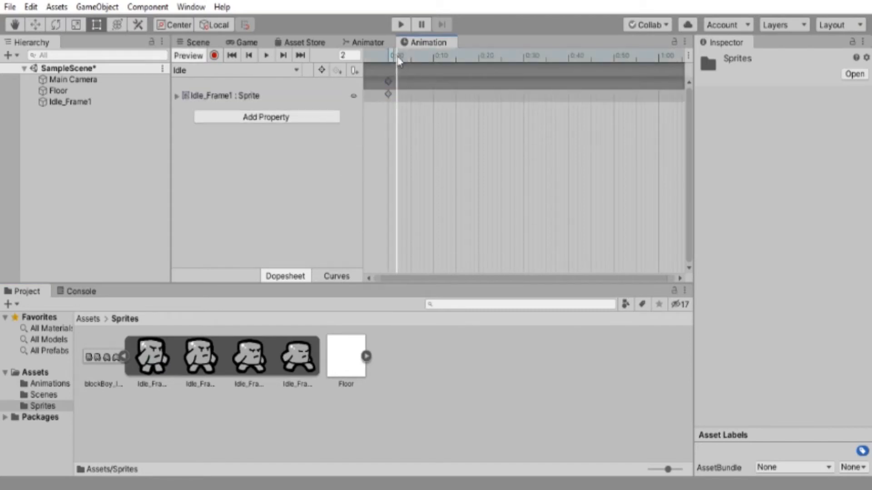
left_click(250, 362)
left_click_drag(250, 362, 436, 94)
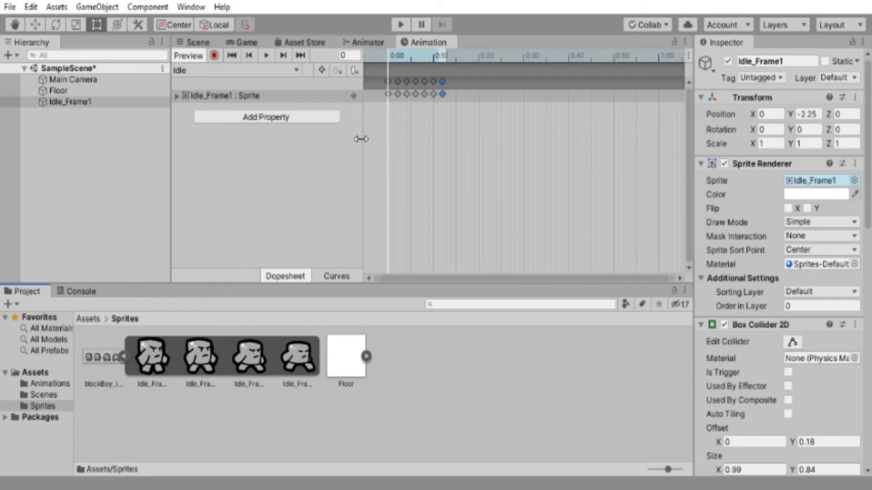
left_click(179, 96)
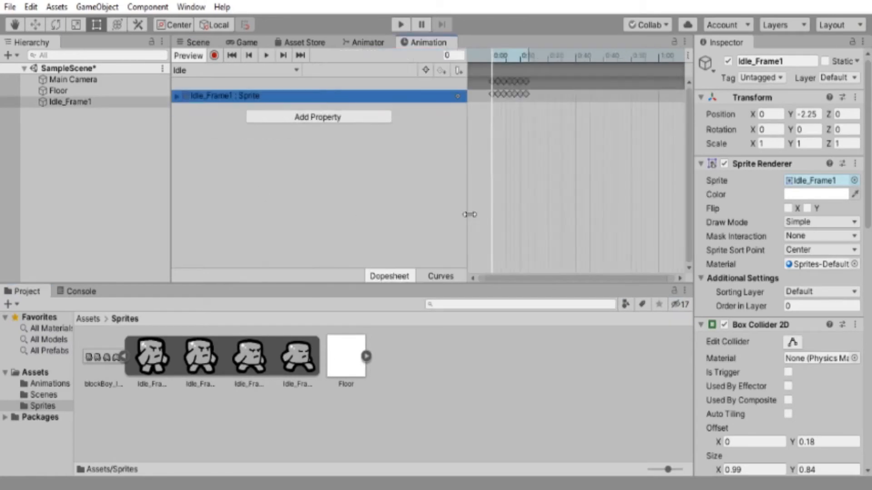
Step: Spread the seven sprite keyframes of the Idle clip evenly, five frames apart from 0:00 to 0:30
left_click_drag(442, 83, 546, 83)
left_click_drag(425, 82, 501, 82)
left_click_drag(415, 83, 479, 83)
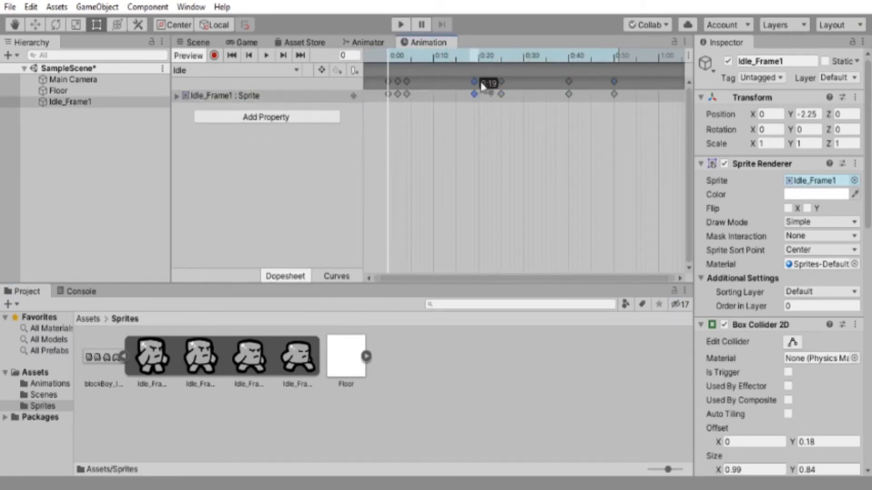
left_click_drag(614, 83, 546, 83)
left_click_drag(397, 82, 556, 101)
left_click_drag(412, 84, 389, 84)
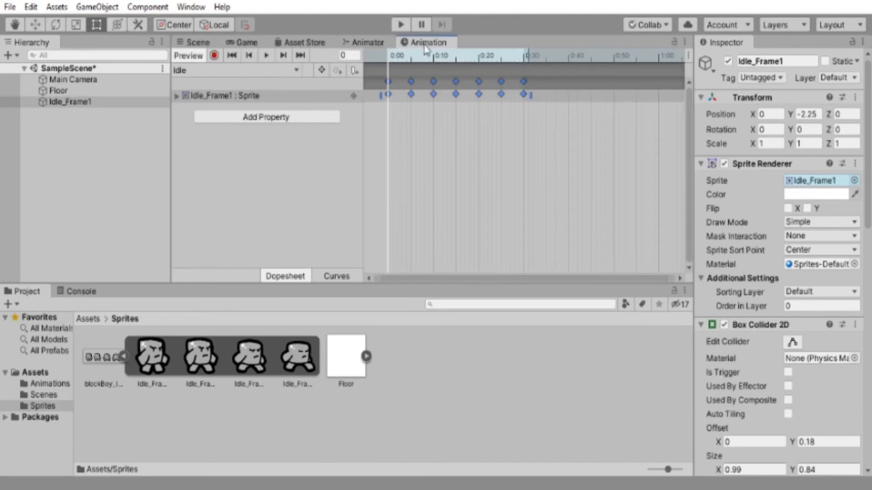
Step: Dock the Animation window back beside the Console and preview the Idle animation on the character in the scene
left_click_drag(427, 43, 126, 300)
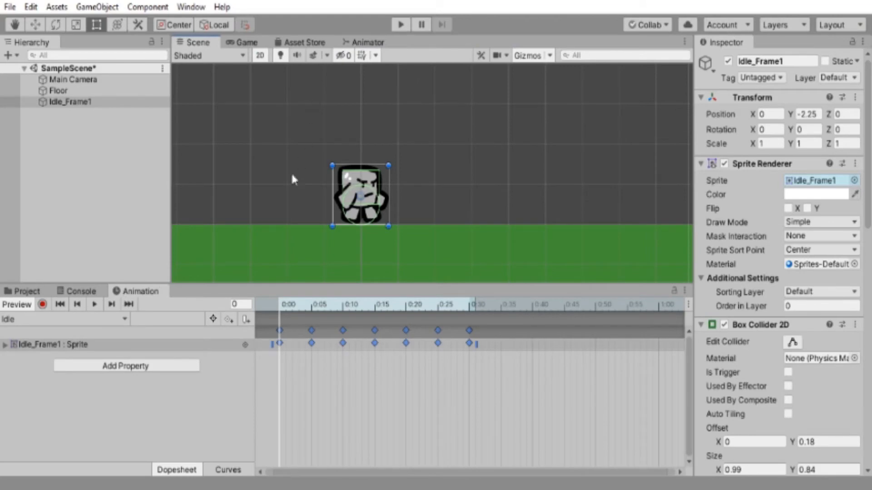
left_click(94, 304)
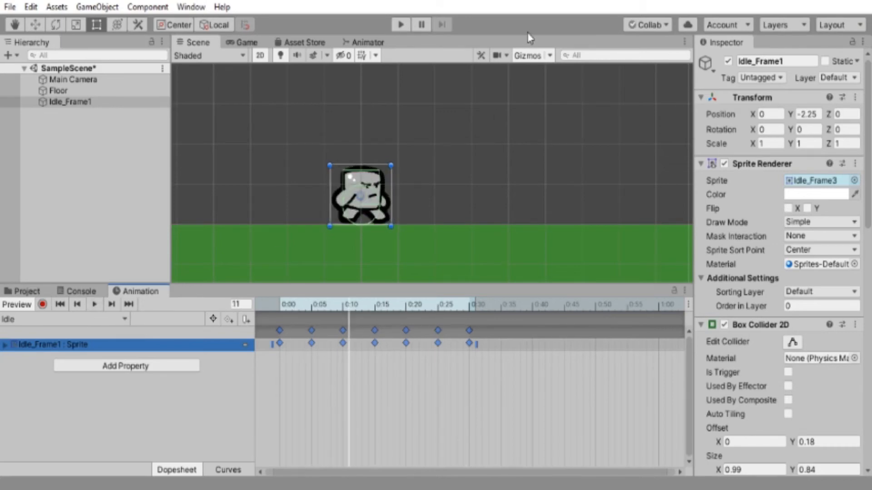
left_click(94, 305)
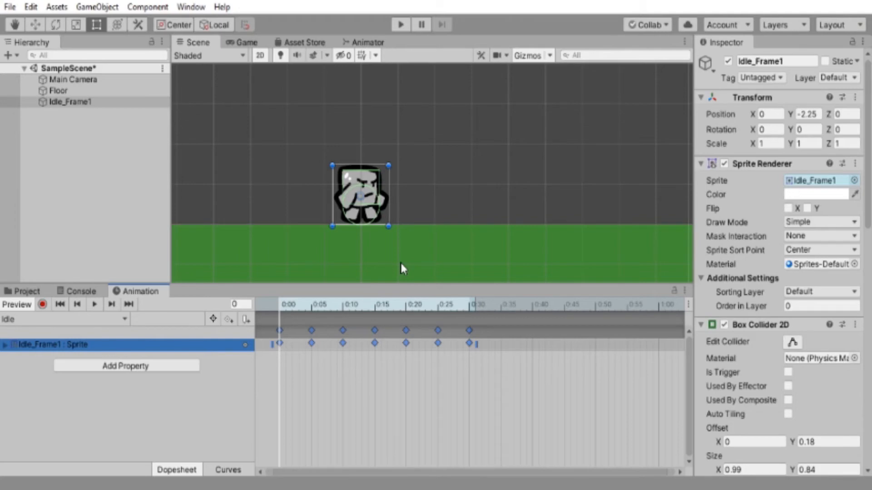
Step: Collapse the blockBoy_IdleAnim sprite sheet, switch to the Animator and examine the sheet's import settings
left_click(34, 292)
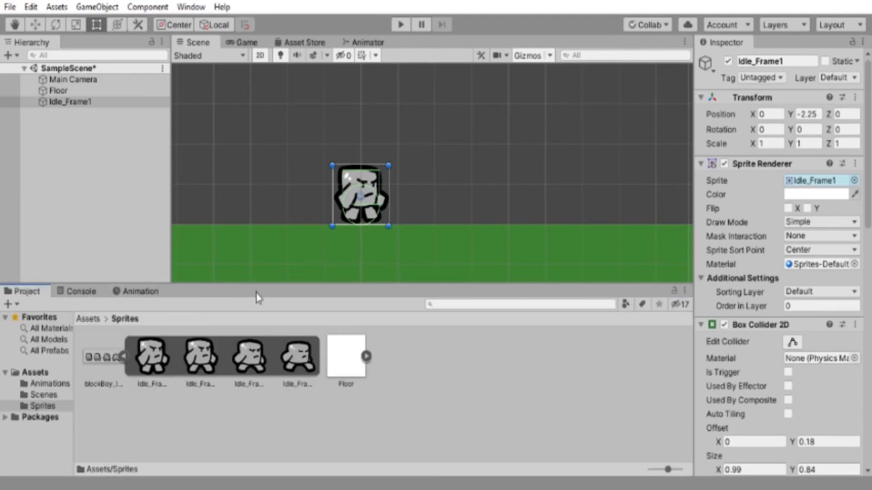
left_click(484, 382)
left_click(125, 356)
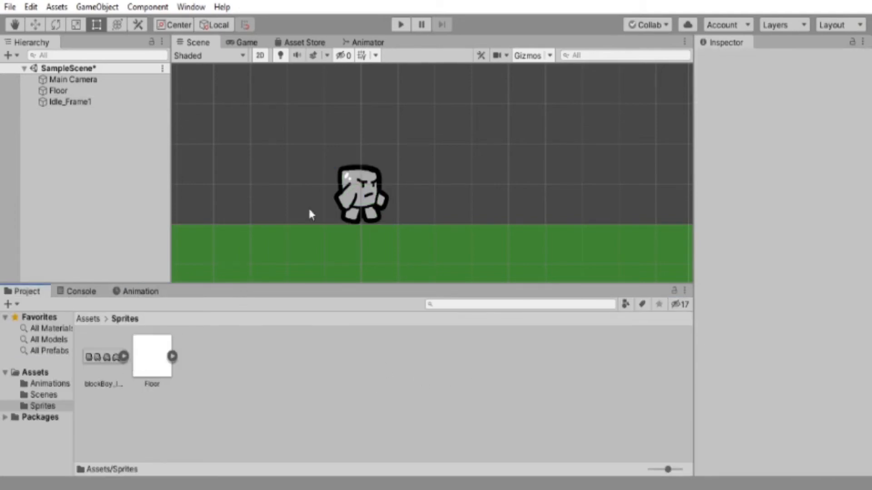
left_click(377, 42)
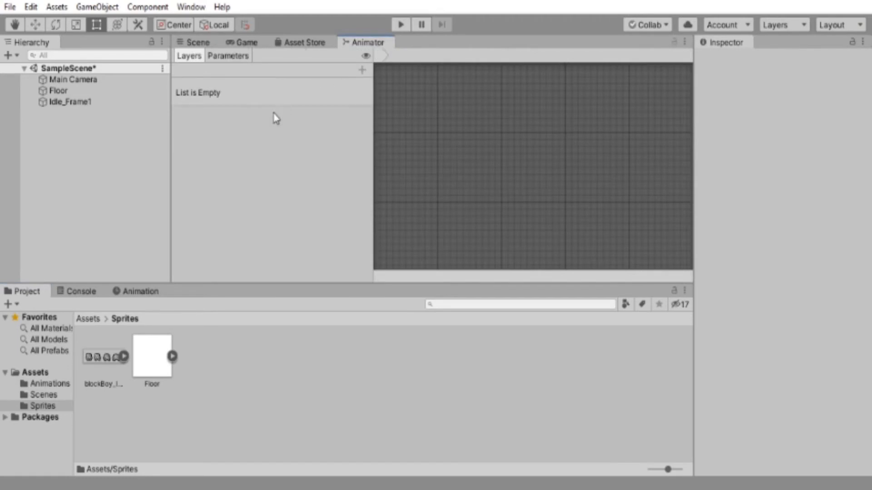
left_click(110, 348)
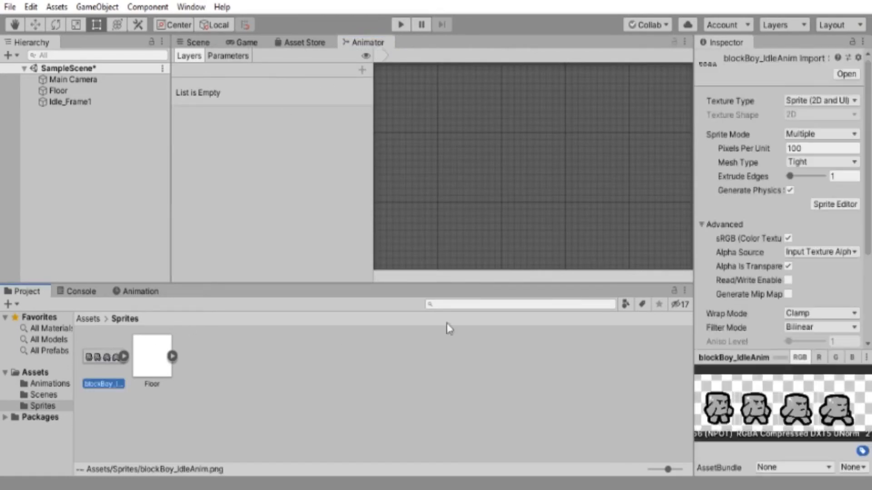
scroll(738, 257, "down", 5)
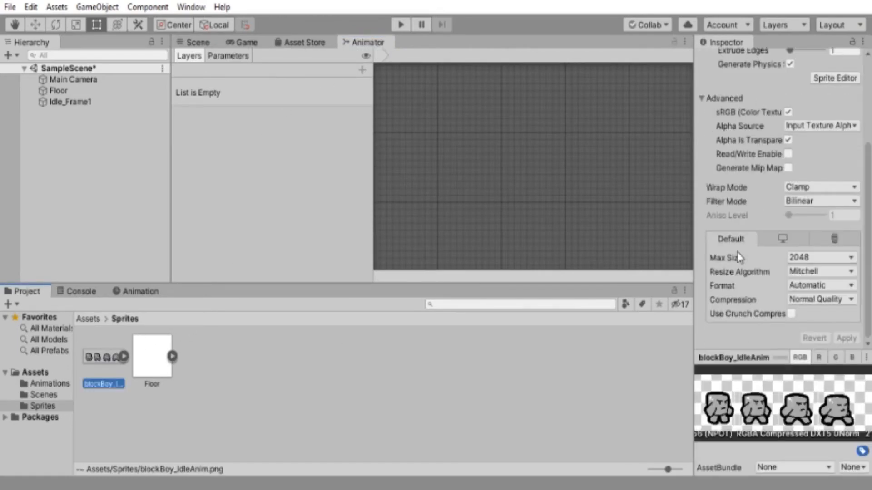
Step: Examine the Idle clip's settings and the Idle_Frame1 controller's Base Layer state graph from the Animations folder
left_click(50, 384)
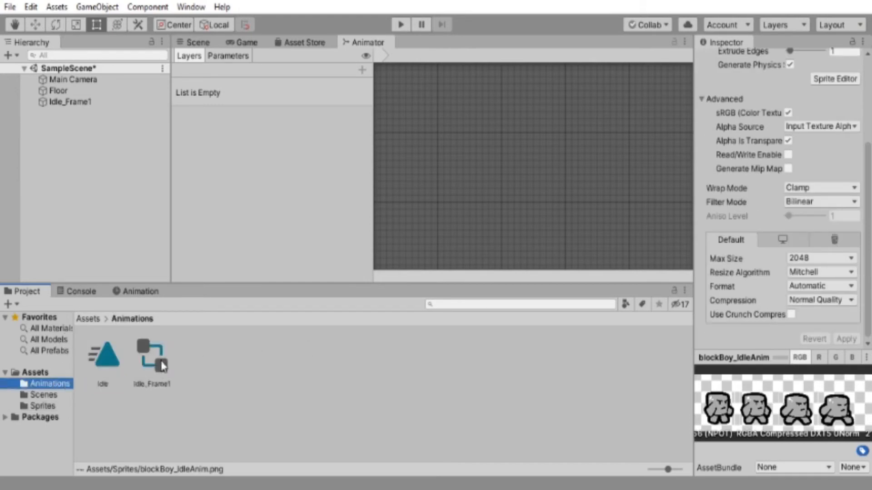
left_click(101, 364)
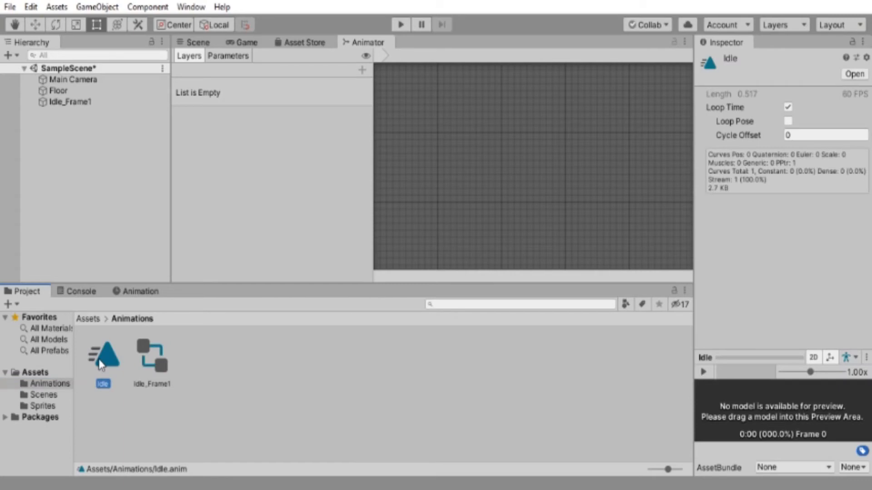
left_click(151, 368)
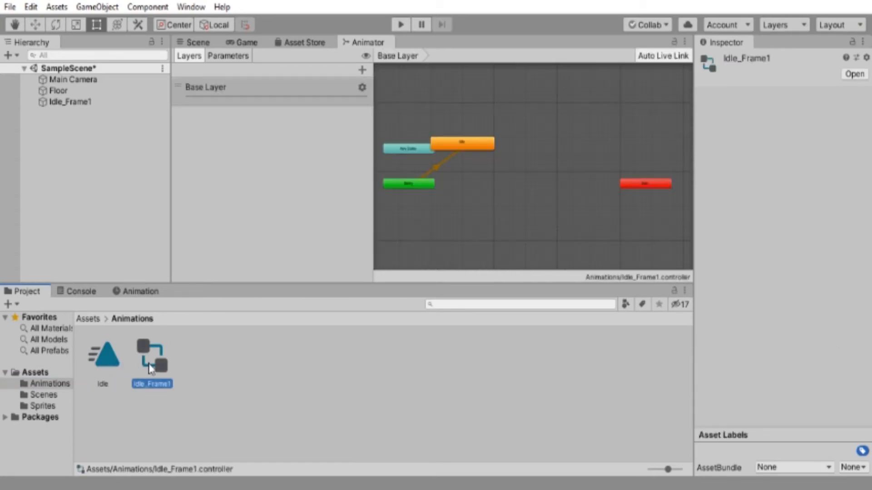
scroll(503, 247, "up", 5)
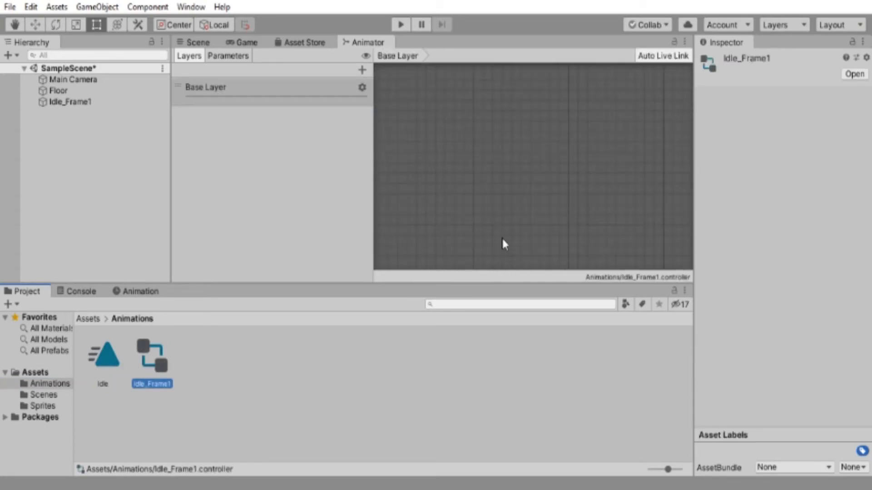
middle_click_drag(469, 160, 581, 254)
scroll(541, 214, "down", 1)
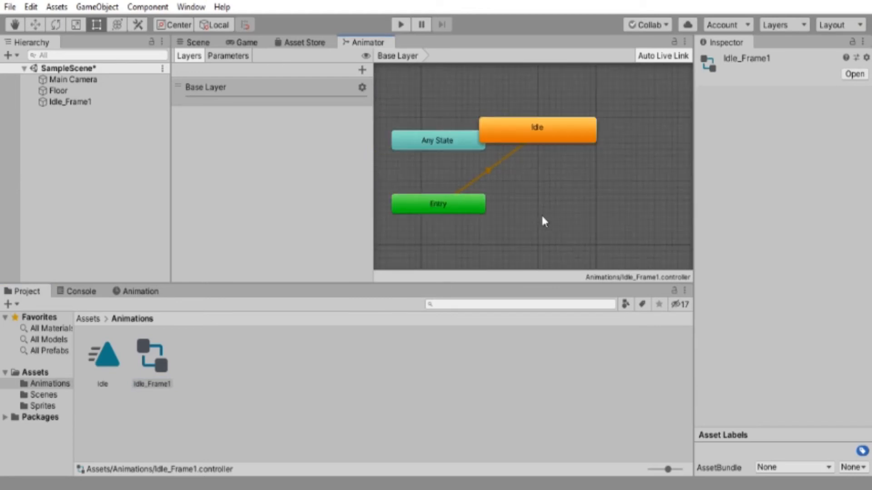
middle_click_drag(535, 209, 574, 214)
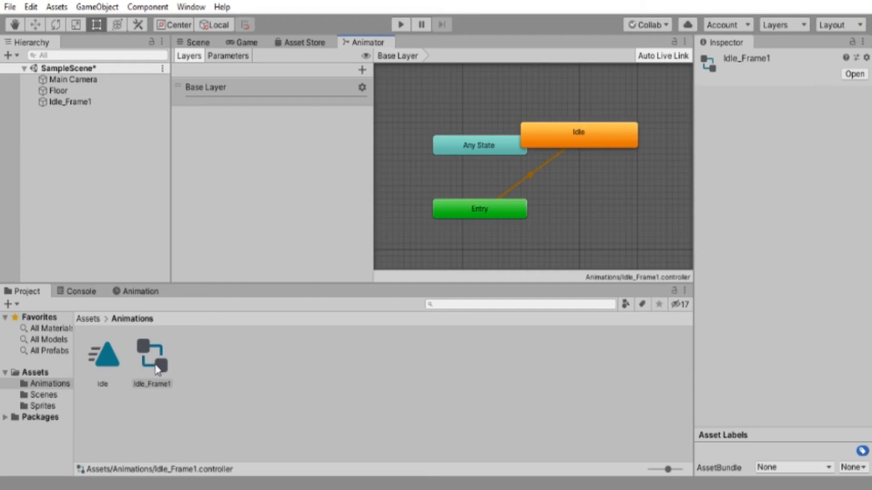
Step: Move the Any State and Idle nodes apart in the Base Layer graph and inspect the Entry and Idle states
left_click_drag(468, 148, 428, 172)
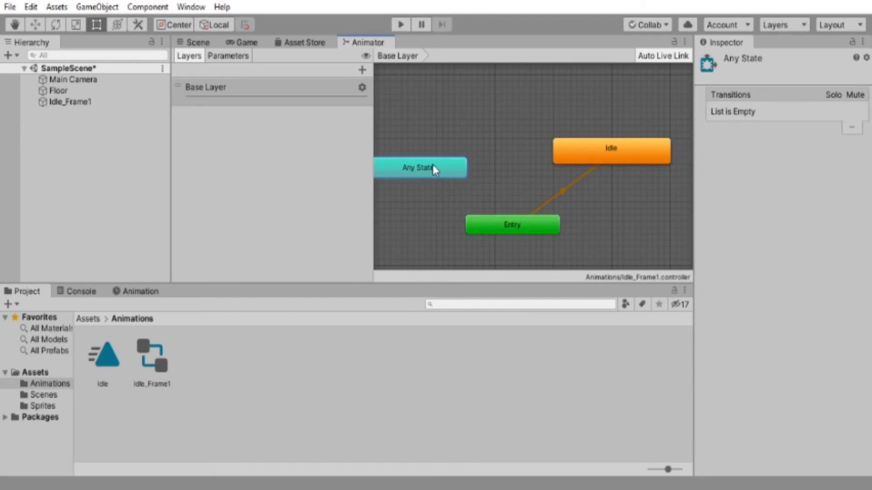
middle_click_drag(433, 131, 451, 158)
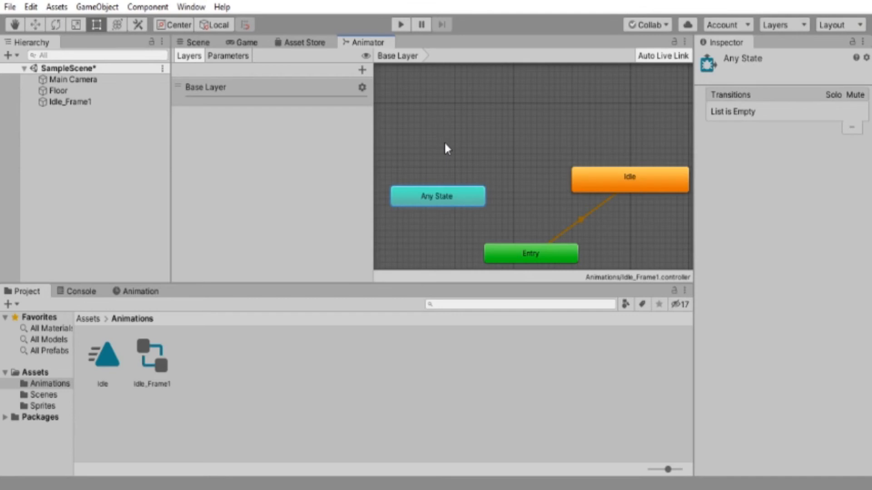
left_click_drag(638, 177, 592, 172)
left_click(537, 256)
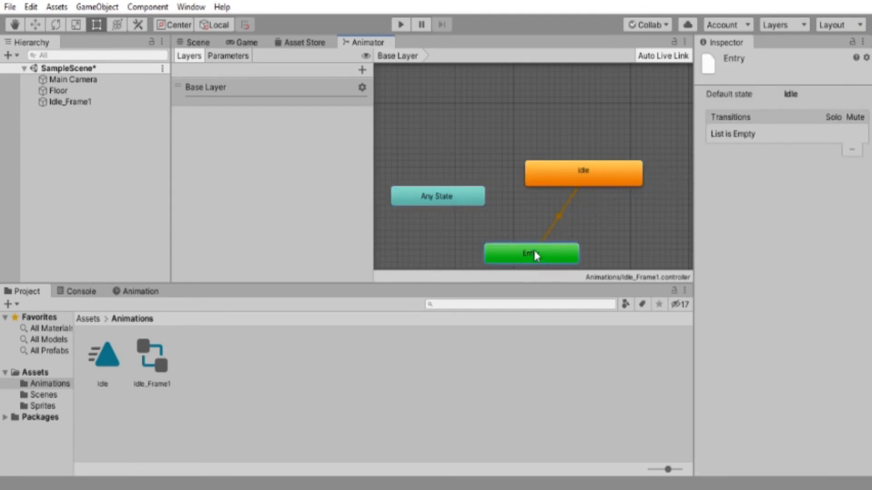
left_click(587, 183)
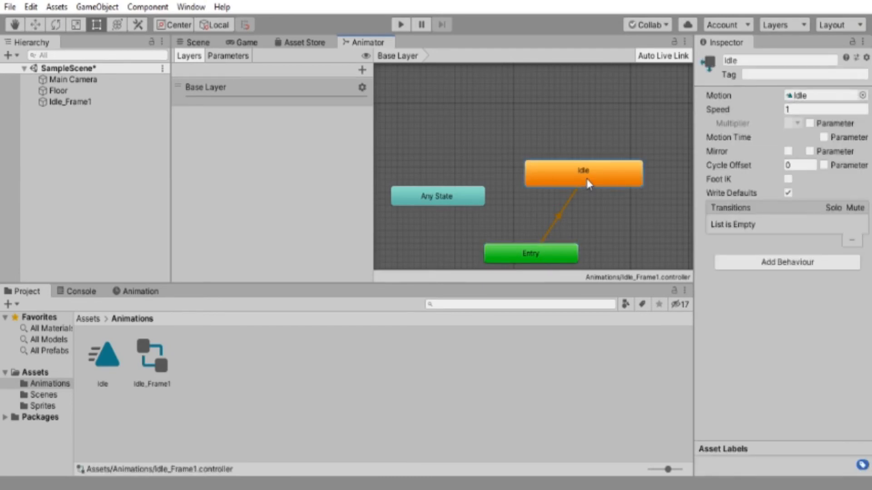
middle_click_drag(596, 142, 558, 154)
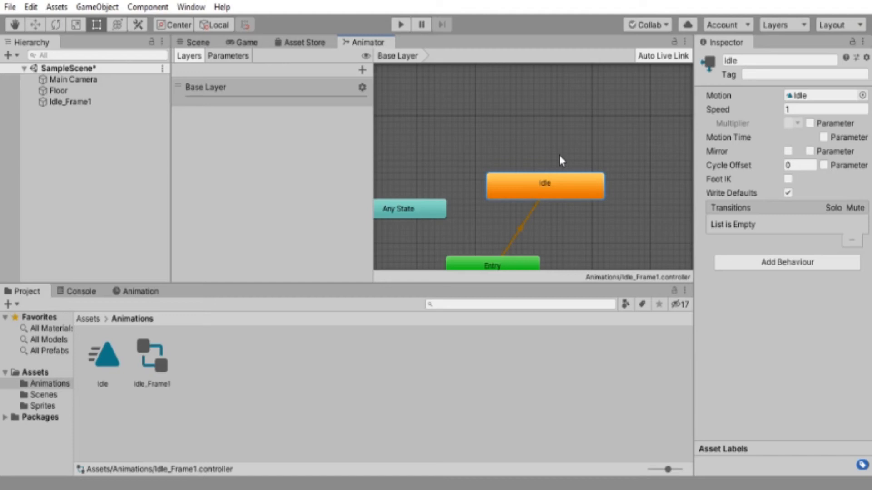
Step: Look at the character in the scene, return to the Animator and shift the Any State node slightly further from Idle
left_click(196, 42)
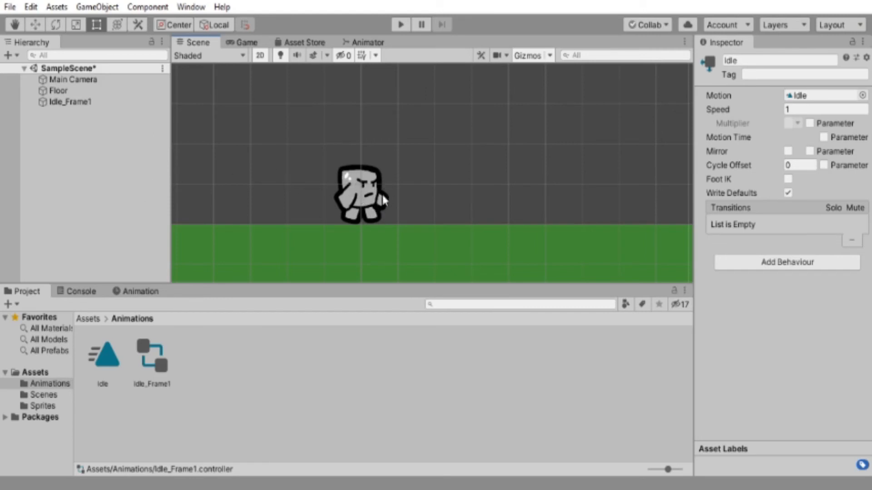
left_click(367, 42)
middle_click_drag(452, 164, 470, 155)
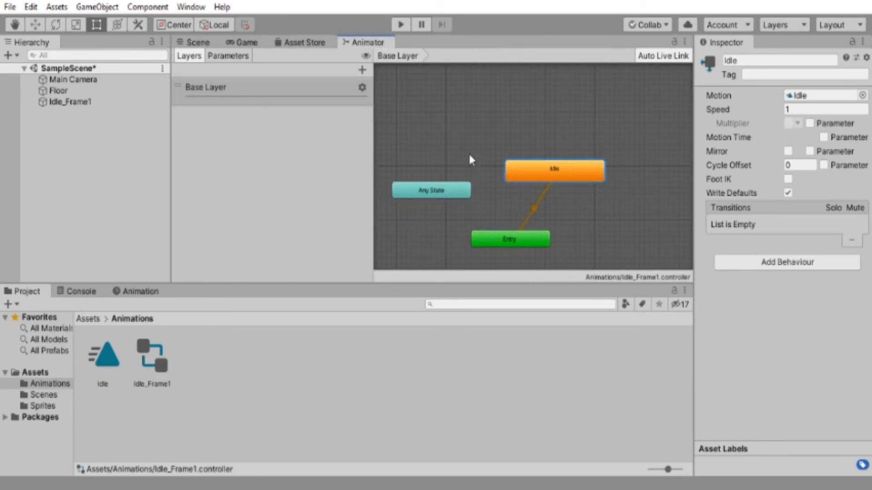
scroll(471, 159, "up", 2)
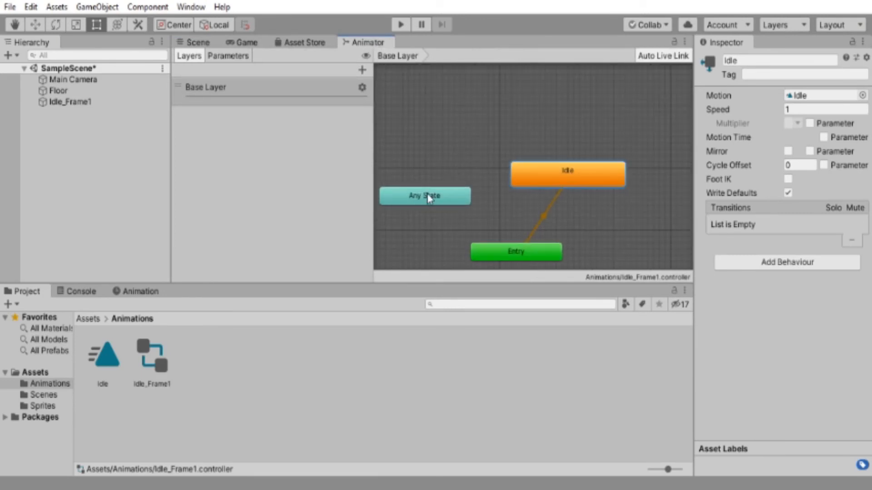
left_click_drag(422, 195, 413, 215)
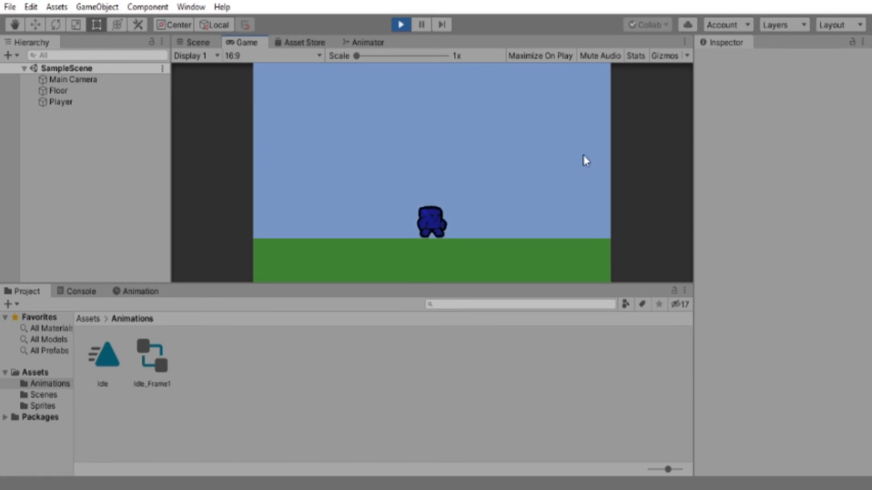
Step: Test the Player in the running game by moving it up and sideways in the scene, view it in the Game view, and stop play mode
left_click(193, 41)
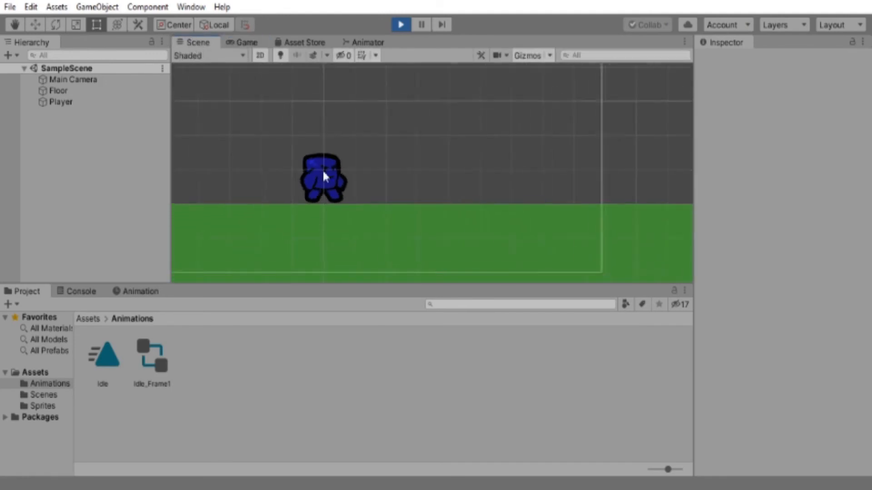
left_click(317, 192)
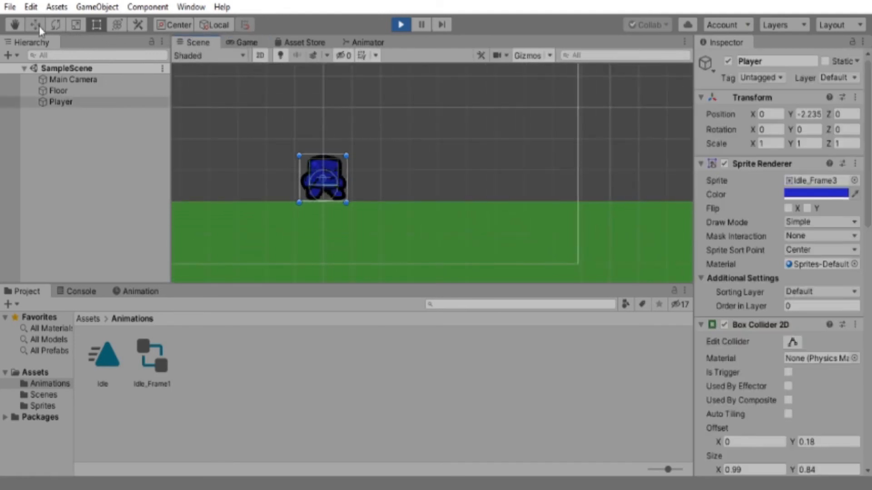
left_click(35, 25)
left_click(321, 138)
left_click(318, 165)
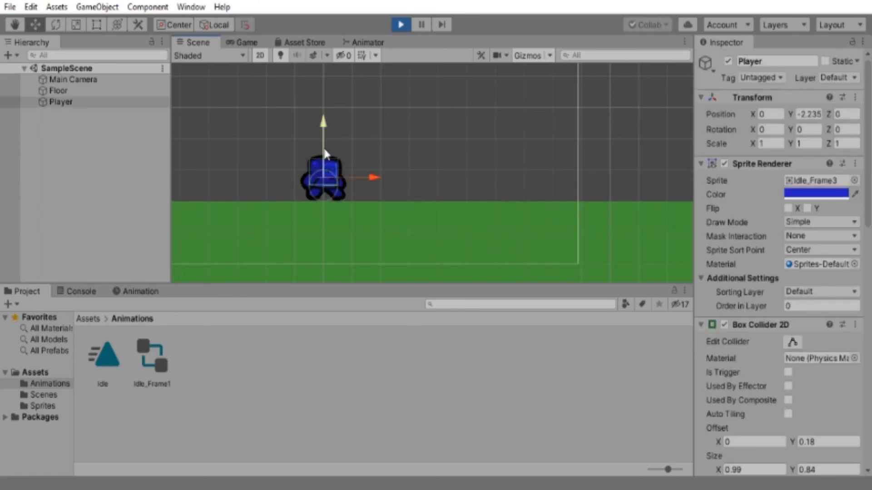
left_click_drag(324, 148, 323, 93)
left_click_drag(330, 176, 409, 135)
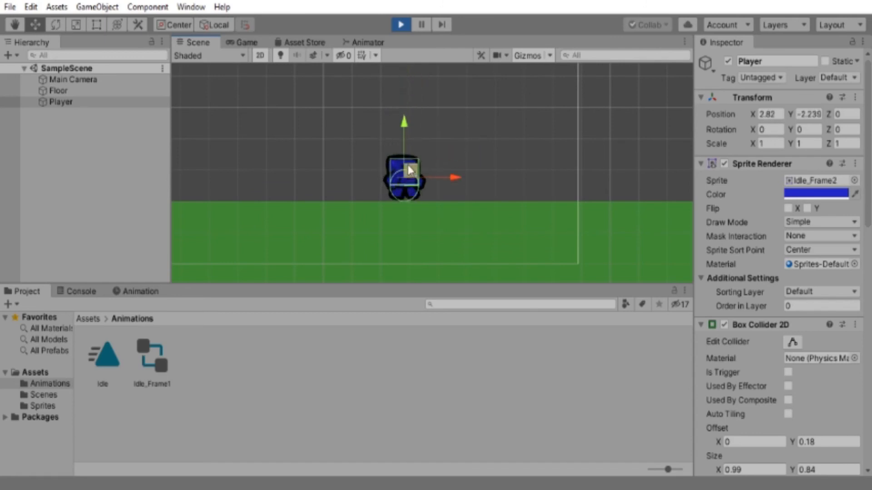
left_click(245, 42)
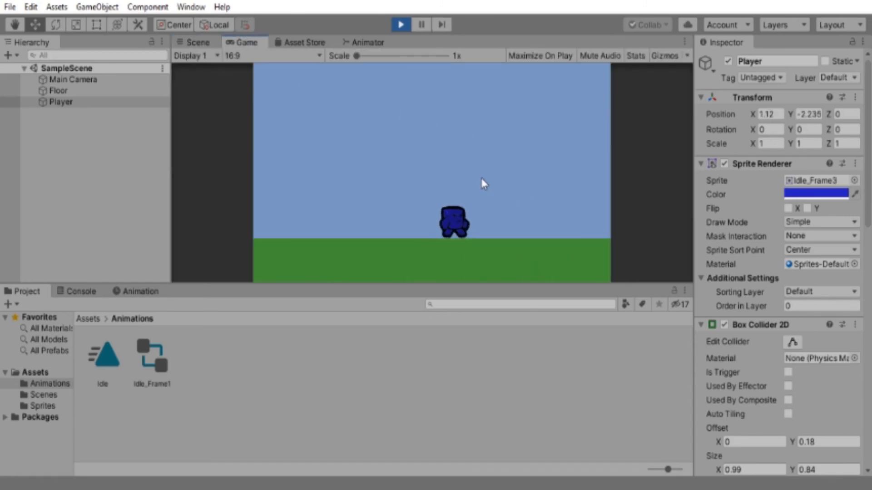
left_click(401, 26)
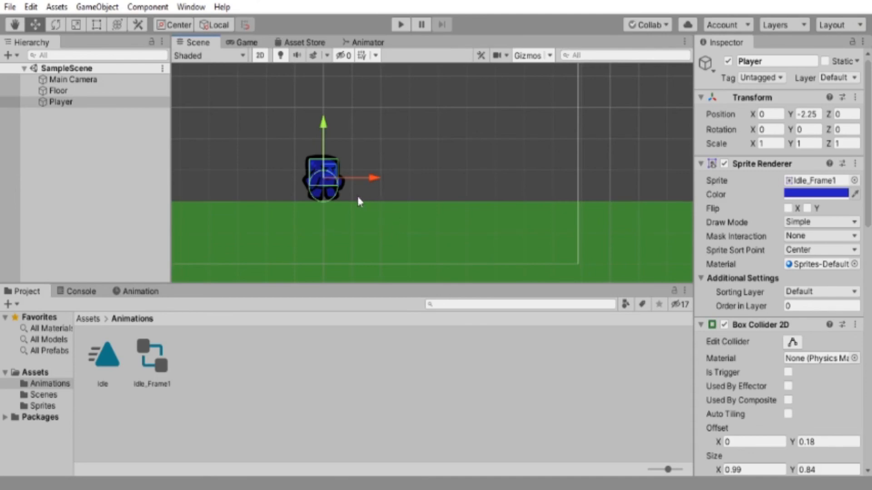
Step: Move the Player along the floor to X position -0.74 and show it in the Game view
middle_click_drag(360, 197, 461, 223)
left_click_drag(478, 214, 460, 215)
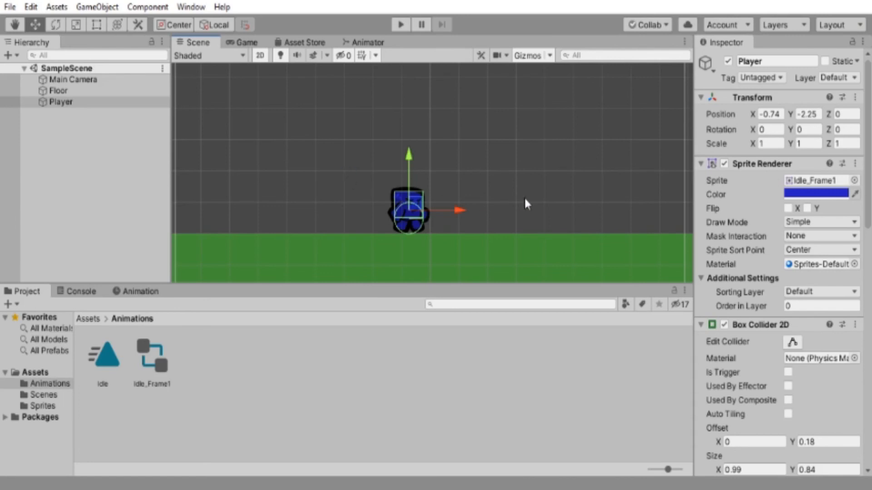
key("ctrl+2")
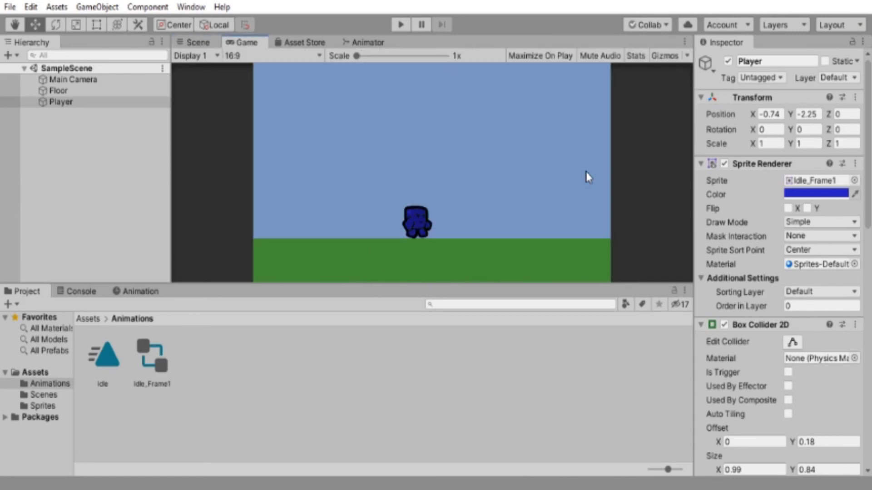